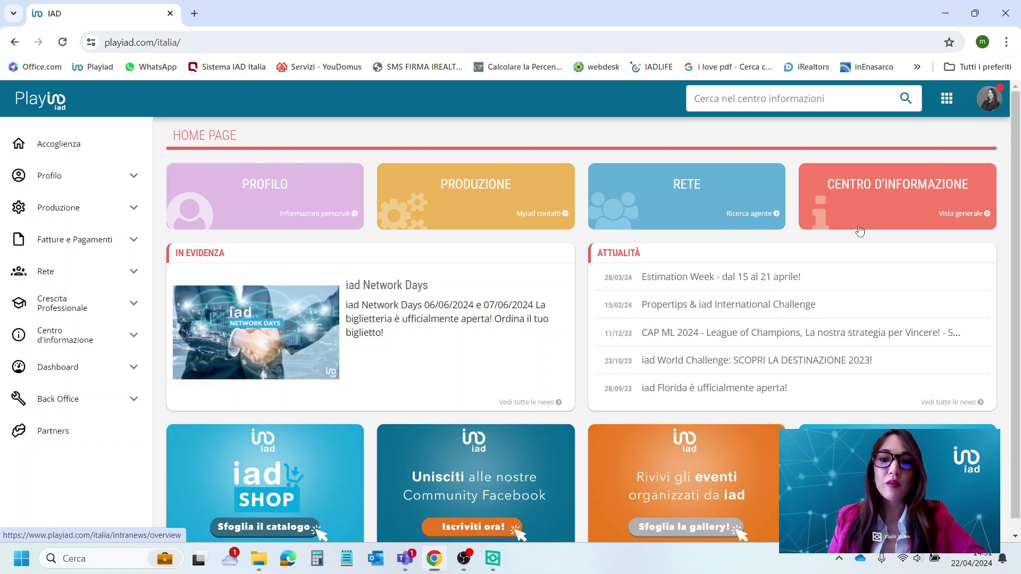
Start a new project in the Myiad immobiliare section of Produzione
{"action": "left_click", "coordinate": [135, 208]}
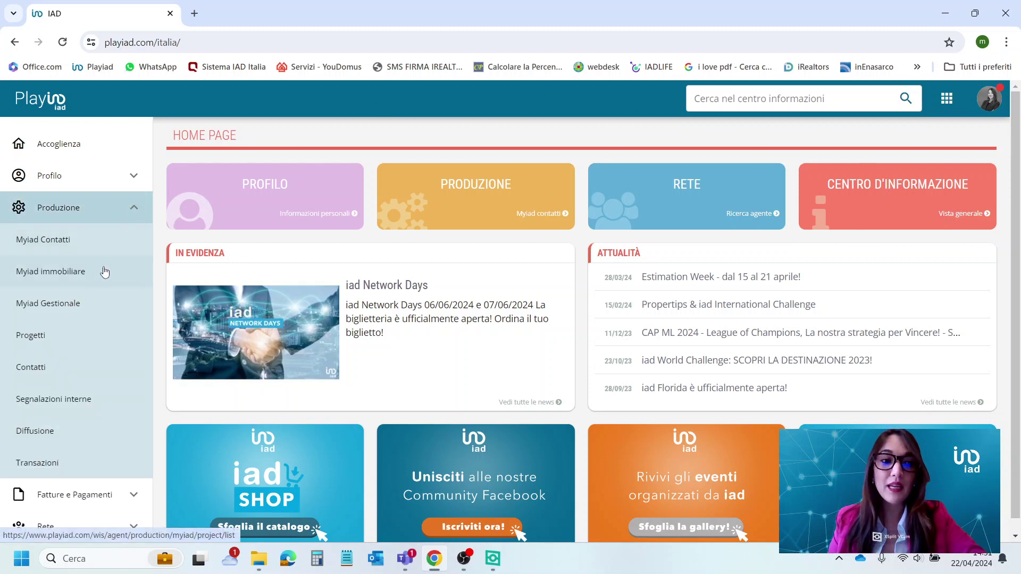
{"action": "left_click", "coordinate": [106, 271]}
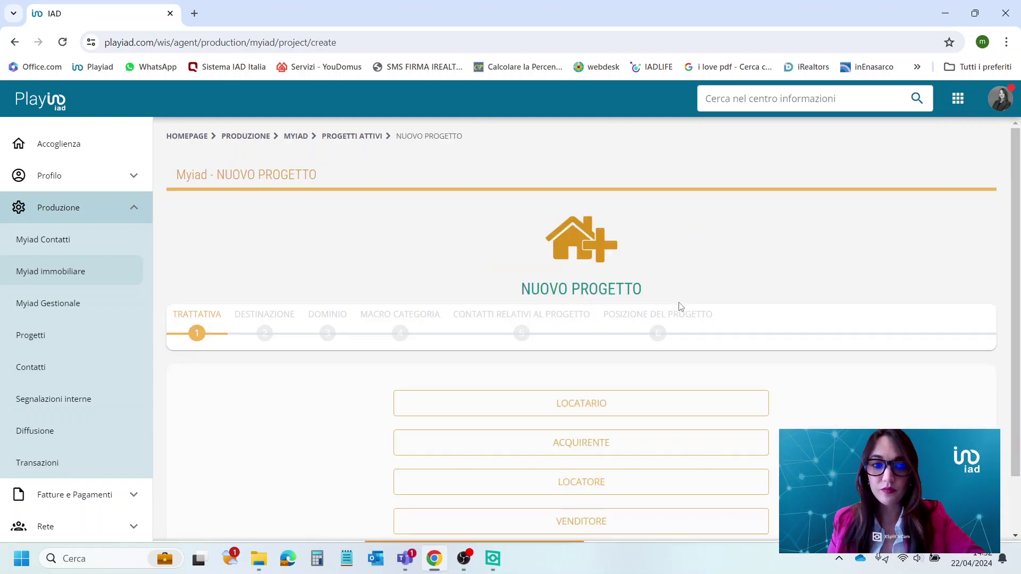
{"action": "scroll", "coordinate": [679, 307], "scroll_direction": "down", "scroll_amount": 2}
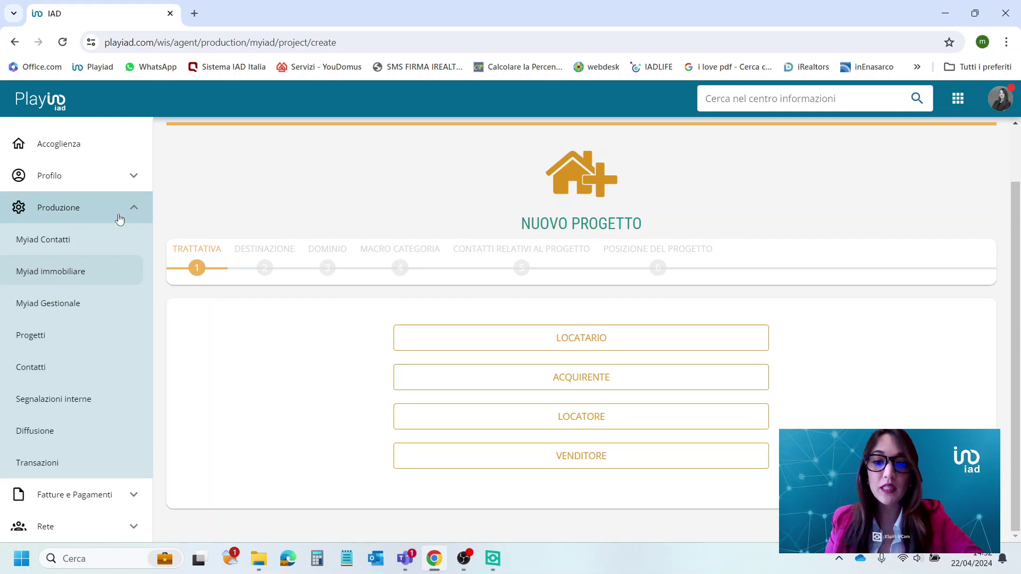
Define the new project as Venditore, destination Abitazione, domain Usato and macro category Appartamento
{"action": "left_click", "coordinate": [479, 464]}
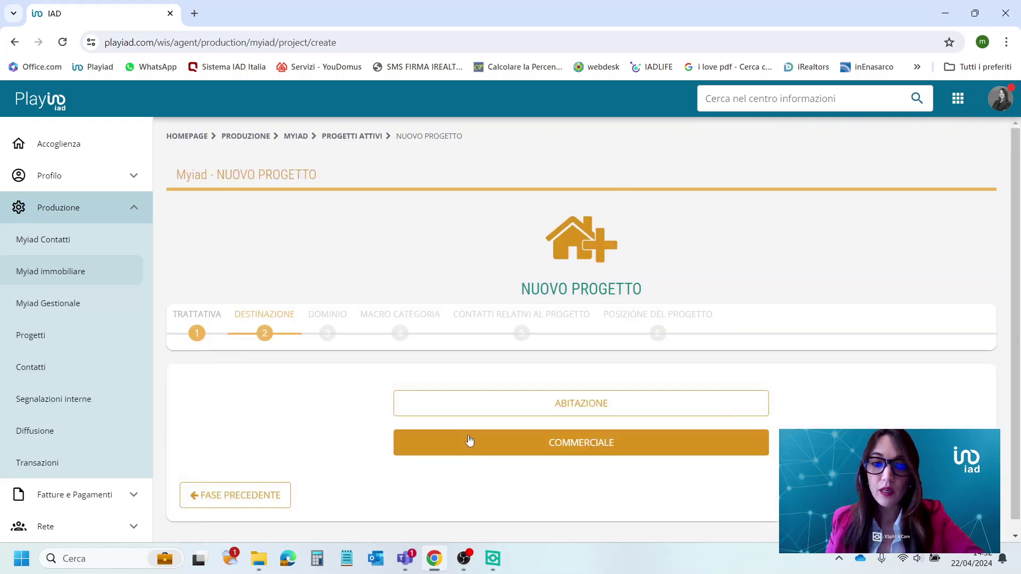
{"action": "left_click", "coordinate": [471, 409]}
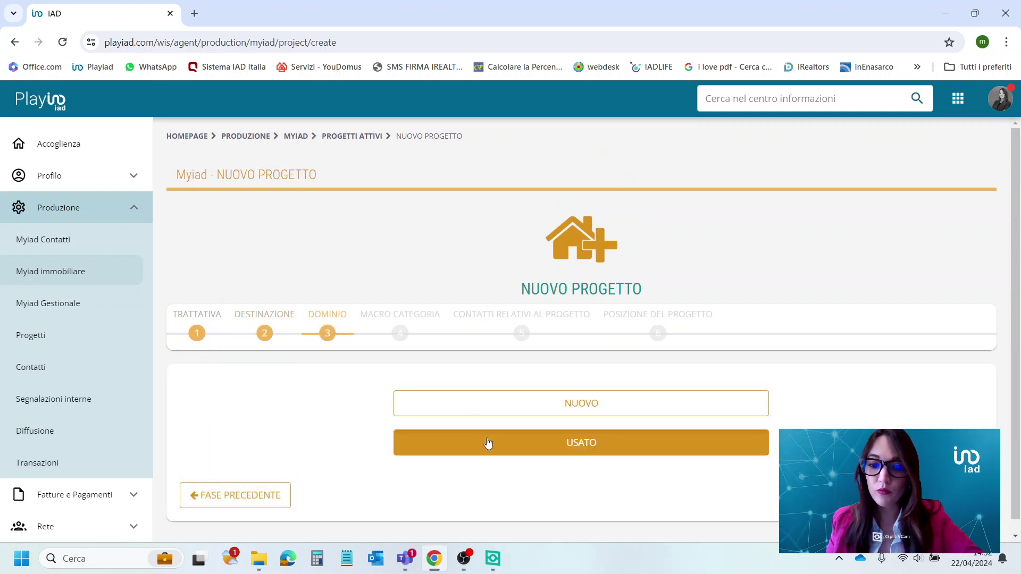
{"action": "left_click", "coordinate": [486, 443]}
{"action": "scroll", "coordinate": [452, 361], "scroll_direction": "down", "scroll_amount": 1}
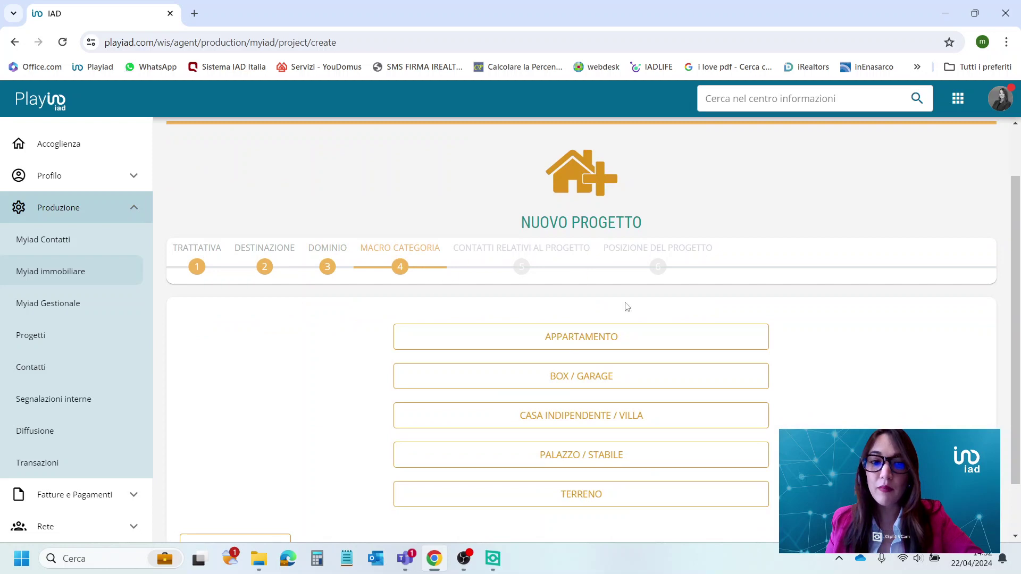
{"action": "left_click", "coordinate": [533, 343]}
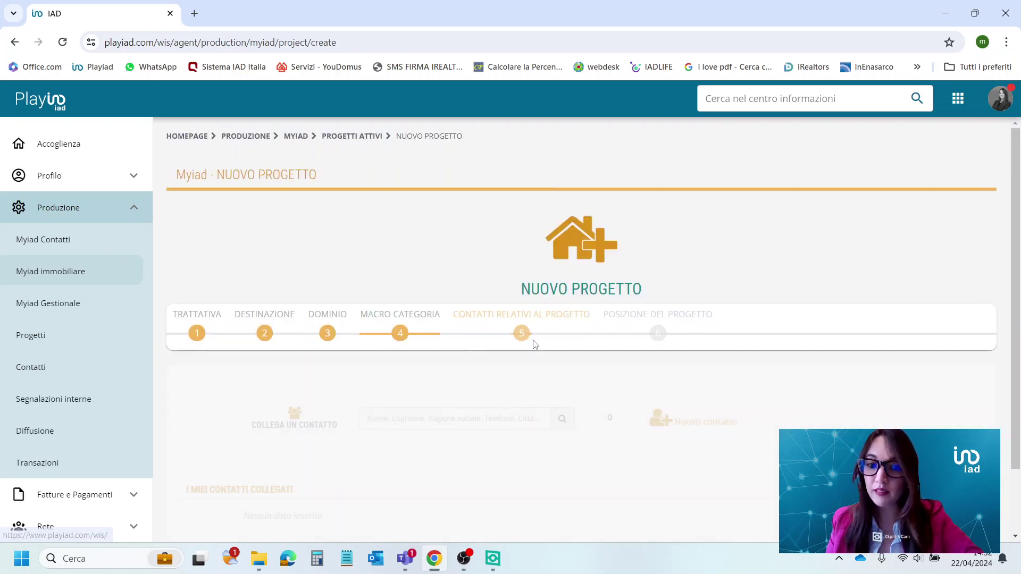
Create a new Signor contact for the project with the seller's first and last name, and continue to the project location
{"action": "left_click", "coordinate": [684, 424]}
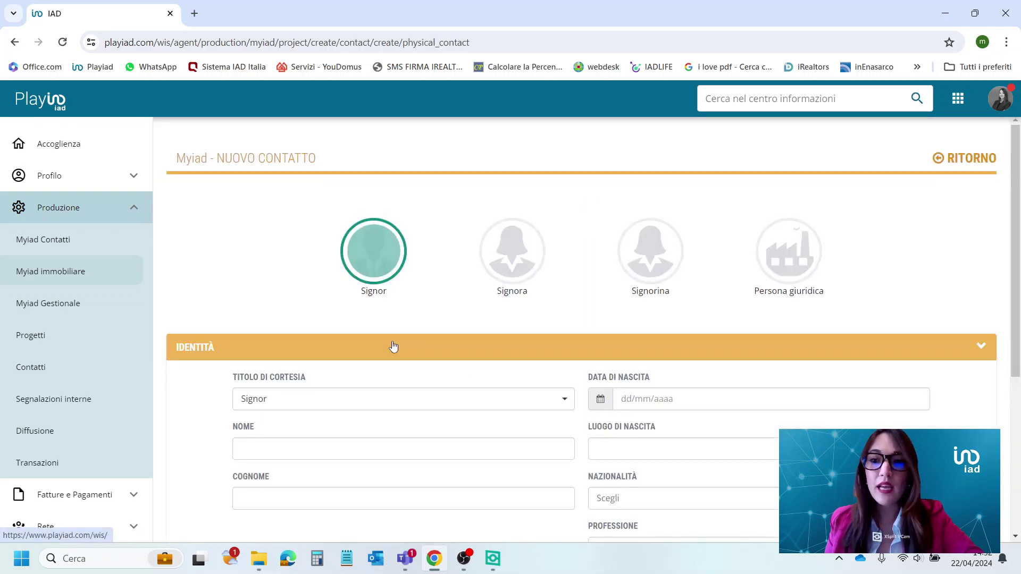
{"action": "scroll", "coordinate": [391, 360], "scroll_direction": "down", "scroll_amount": 1}
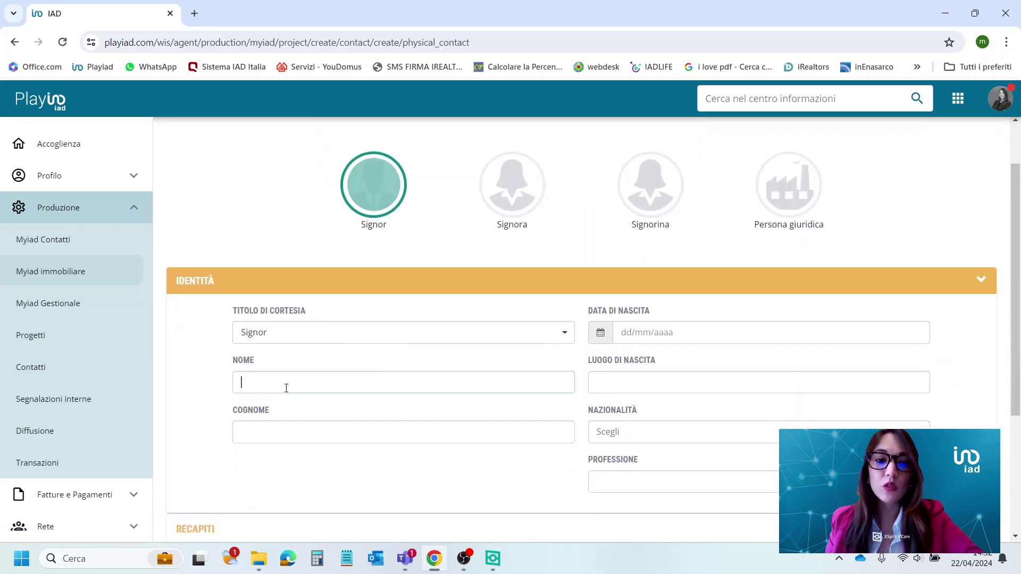
{"action": "type", "text": "MARIO"}
{"action": "key", "text": "Tab"}
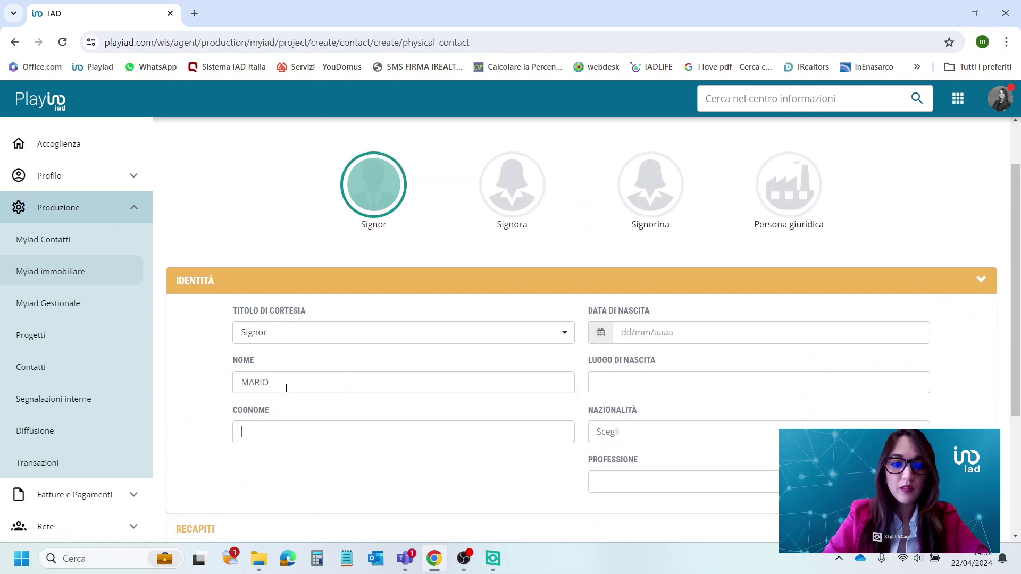
{"action": "type", "text": "ROSSI"}
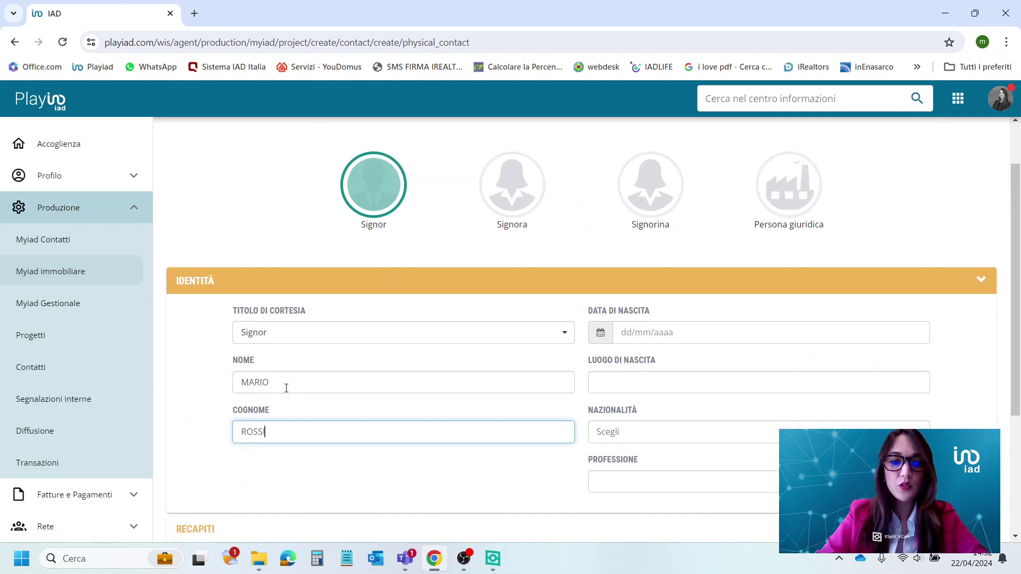
{"action": "scroll", "coordinate": [531, 337], "scroll_direction": "down", "scroll_amount": 3}
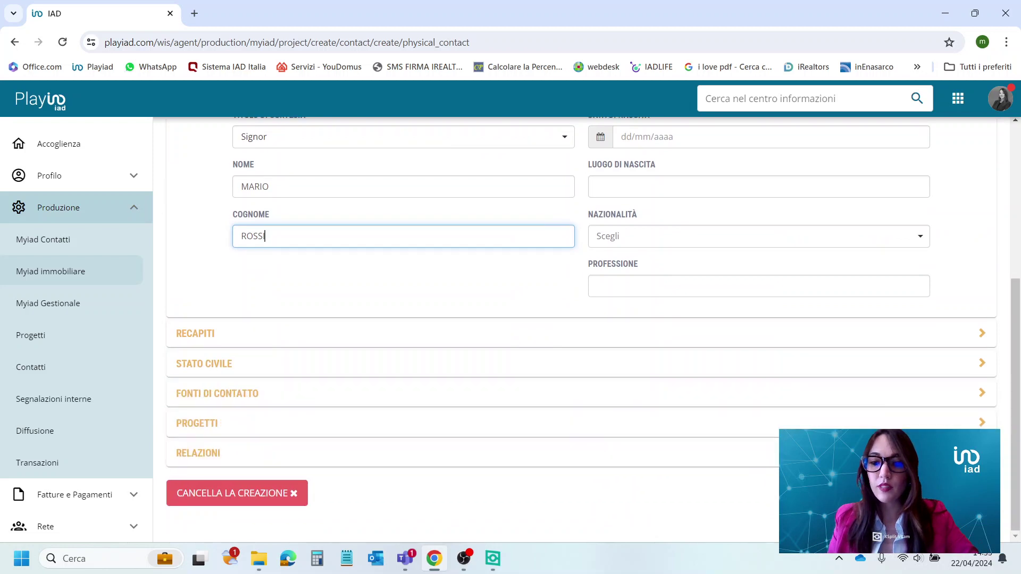
{"action": "key", "text": "Return"}
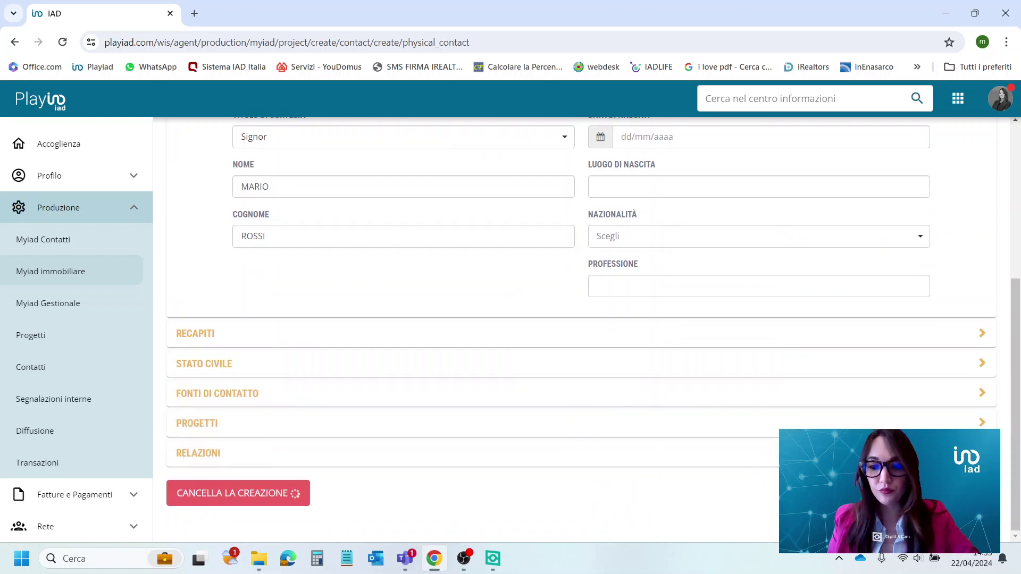
{"action": "scroll", "coordinate": [731, 423], "scroll_direction": "down", "scroll_amount": 2}
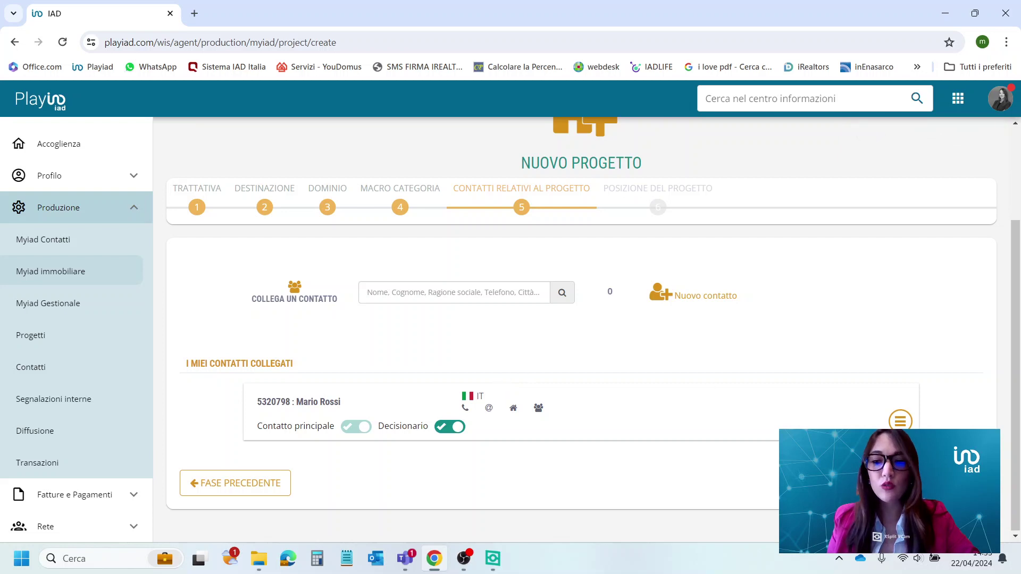
{"action": "left_click", "coordinate": [931, 483]}
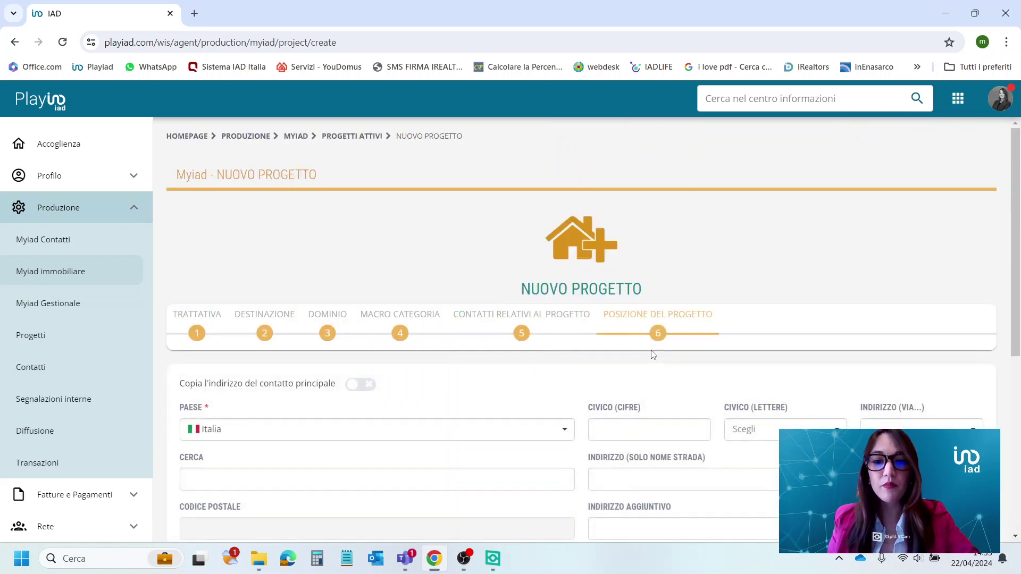
Enter the property's street type as Via, with its street name and house number
{"action": "scroll", "coordinate": [677, 316], "scroll_direction": "down", "scroll_amount": 1}
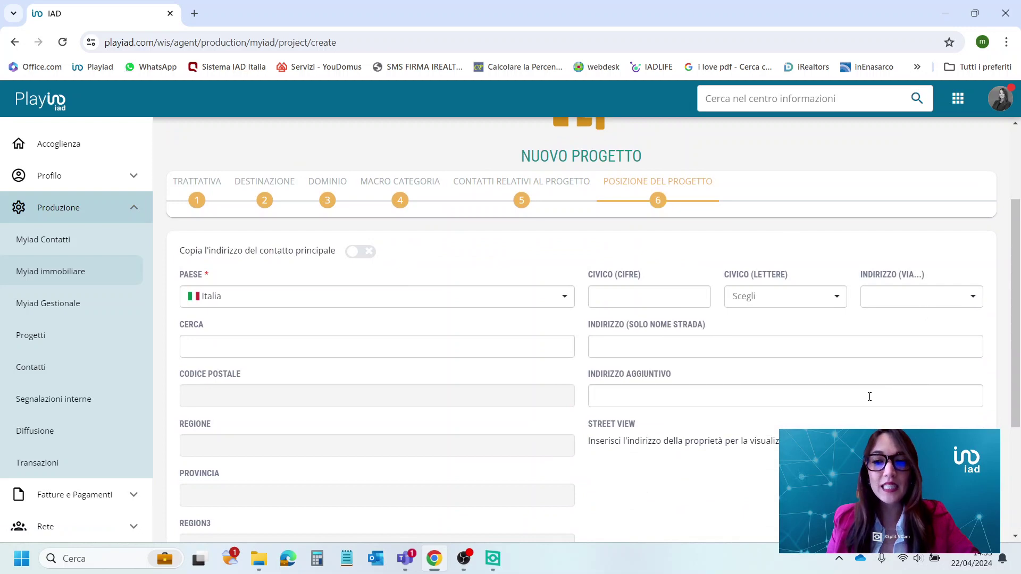
{"action": "left_click", "coordinate": [895, 292]}
{"action": "type", "text": "via"}
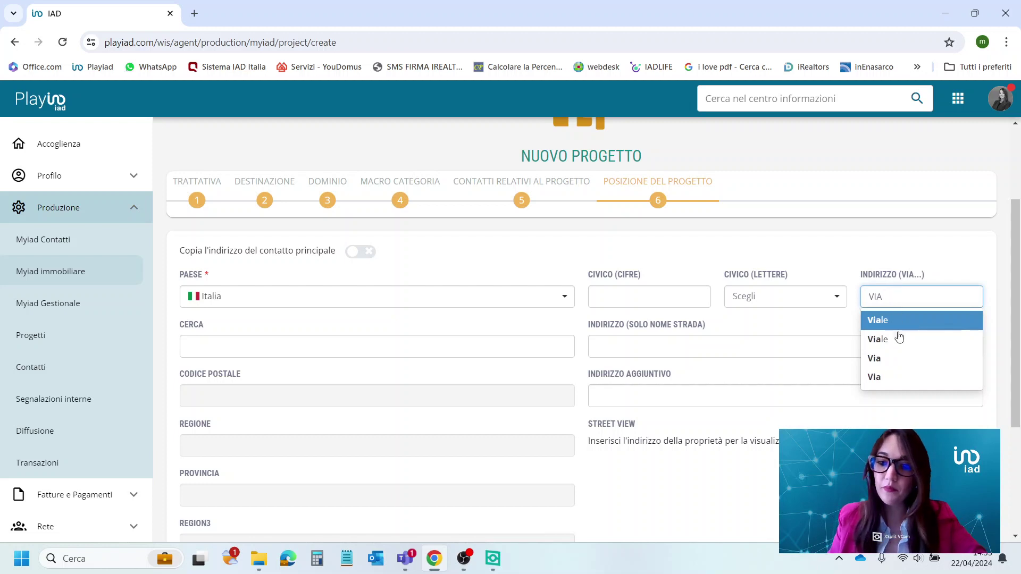
{"action": "left_click", "coordinate": [870, 352]}
{"action": "left_click", "coordinate": [631, 347]}
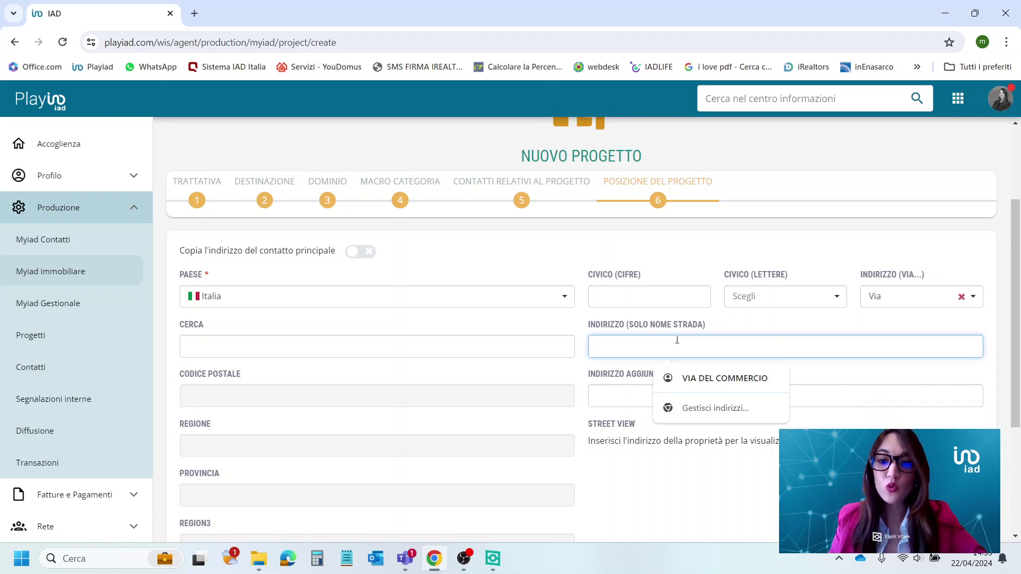
{"action": "type", "text": "ROMA"}
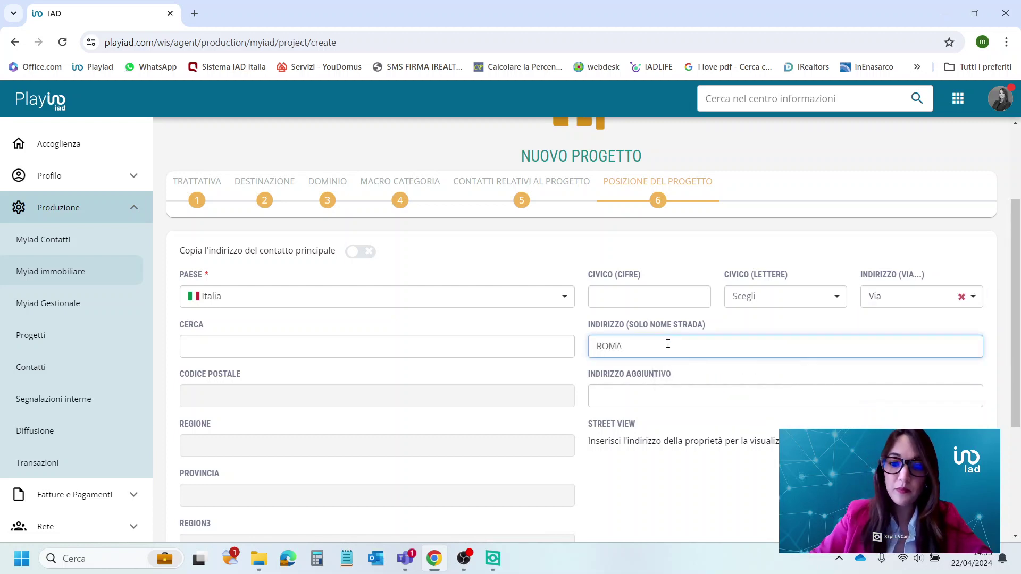
{"action": "left_click", "coordinate": [641, 296]}
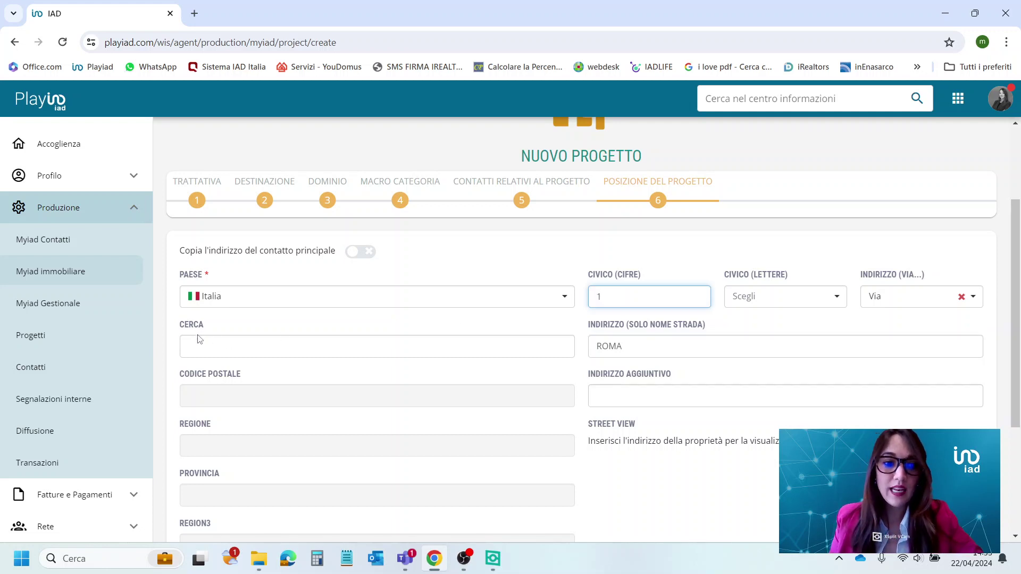
Look up the property's city, choose the entry with its postal code, and save the project
{"action": "left_click", "coordinate": [202, 347]}
{"action": "type", "text": "GE"}
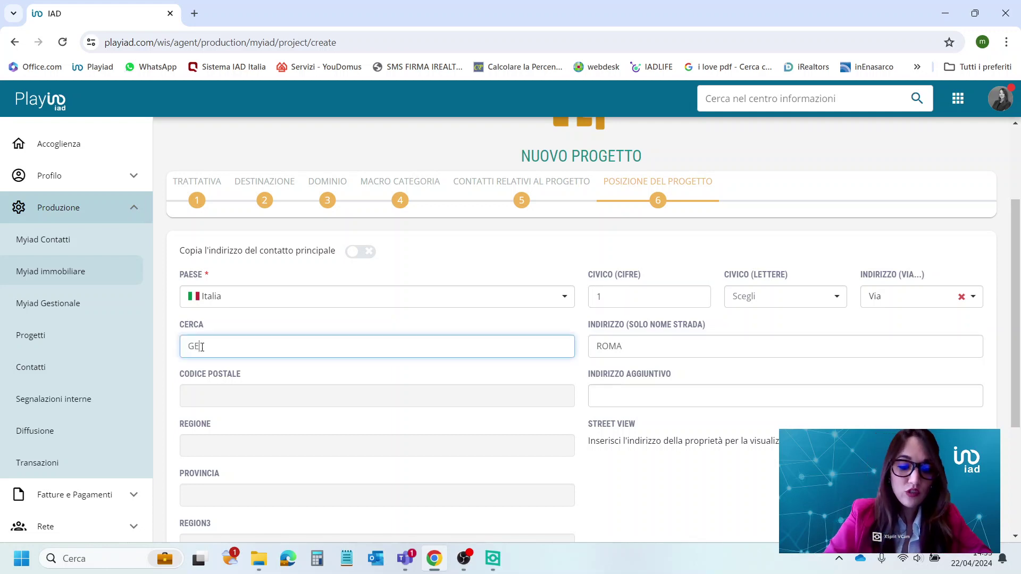
{"action": "type", "text": "NOVA"}
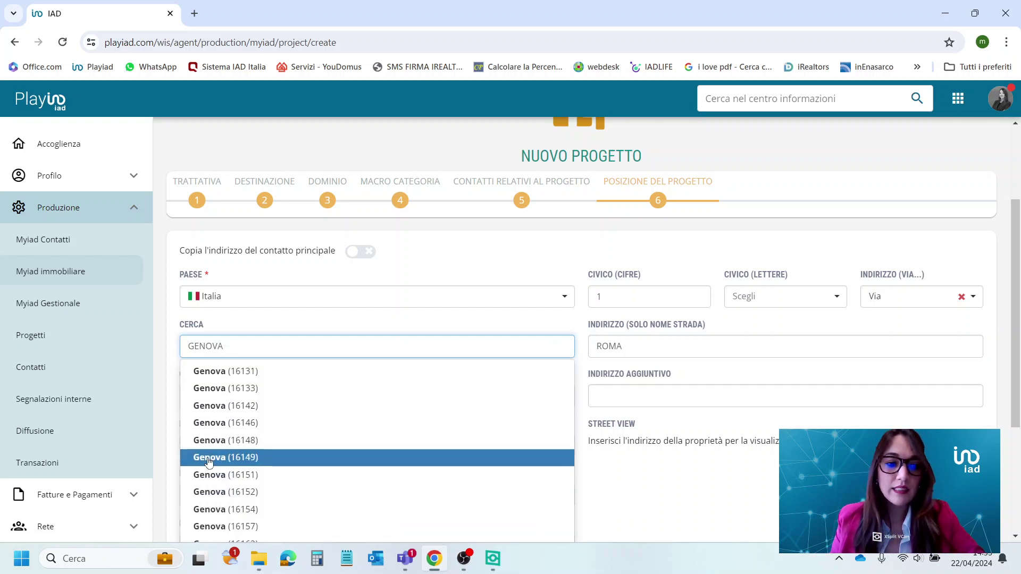
{"action": "left_click", "coordinate": [209, 372]}
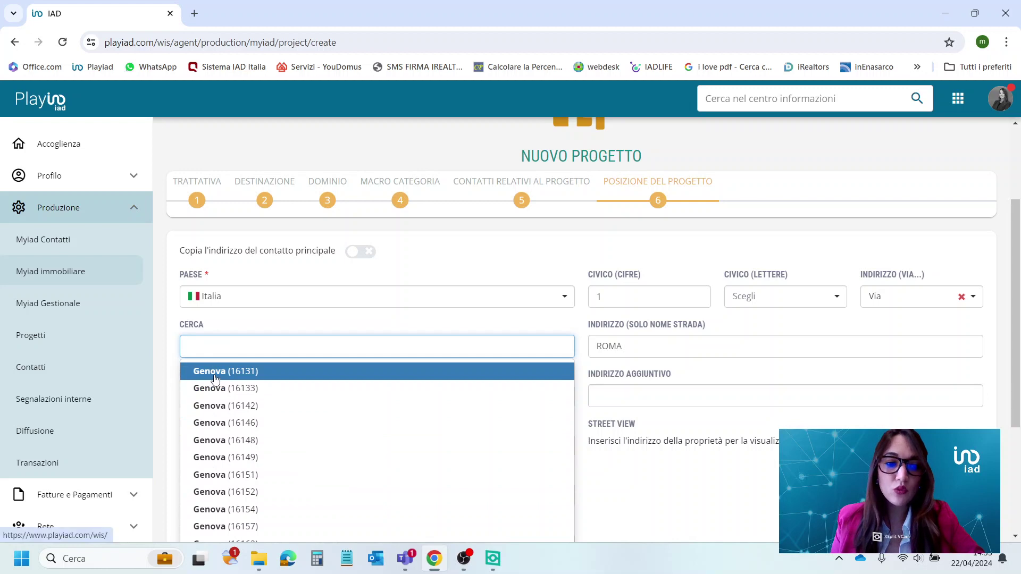
{"action": "scroll", "coordinate": [604, 379], "scroll_direction": "down", "scroll_amount": 3}
{"action": "scroll", "coordinate": [604, 379], "scroll_direction": "down", "scroll_amount": 1}
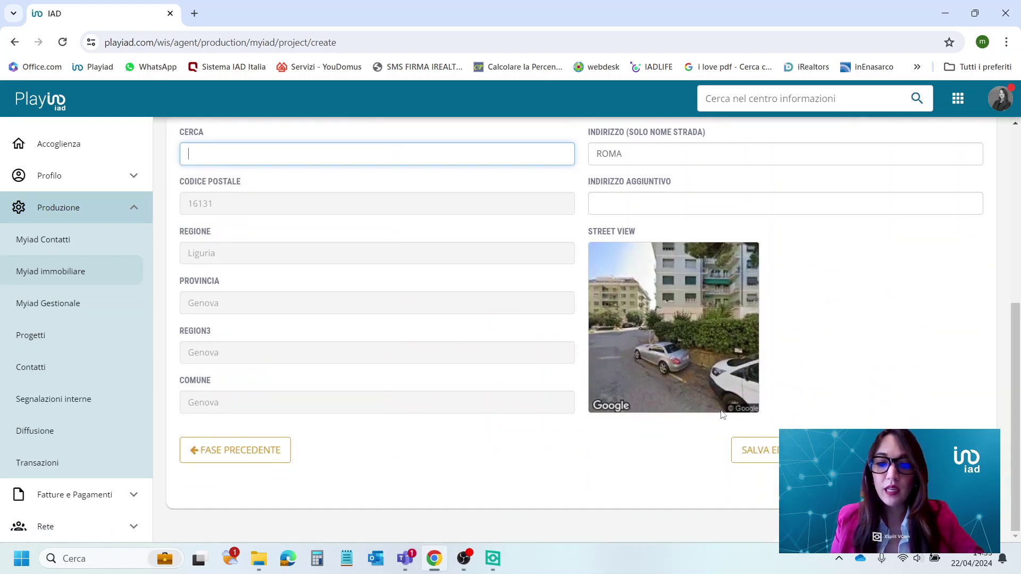
{"action": "left_click", "coordinate": [768, 453]}
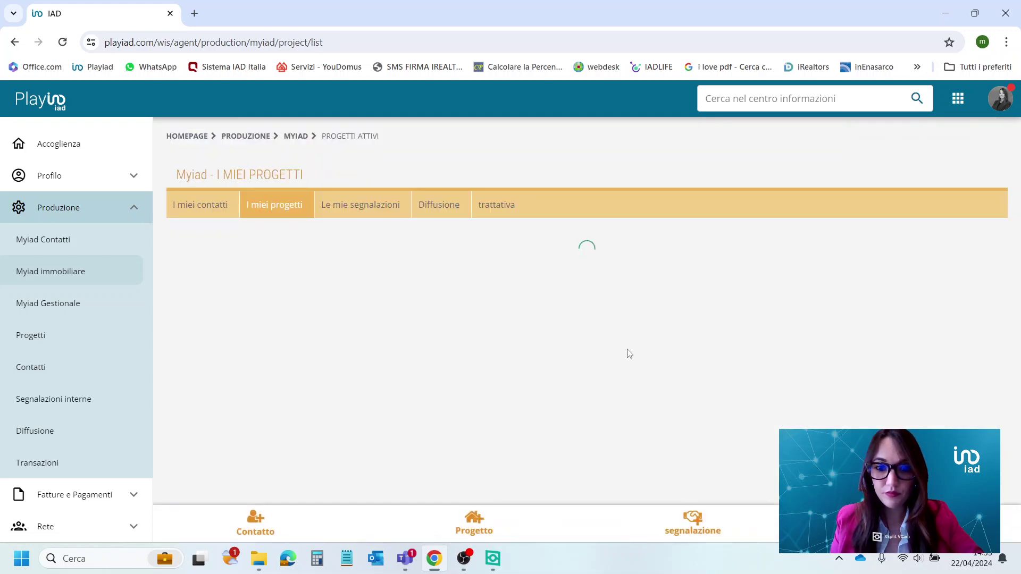
Open the newest project in the project list and create its Diffusione sheet
{"action": "scroll", "coordinate": [387, 333], "scroll_direction": "down", "scroll_amount": 1}
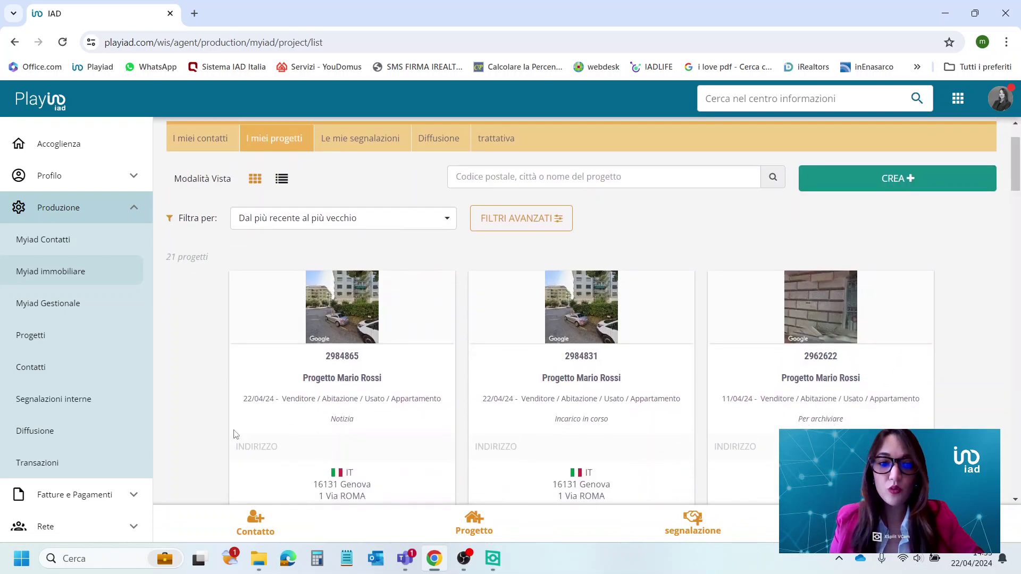
{"action": "scroll", "coordinate": [398, 356], "scroll_direction": "down", "scroll_amount": 1}
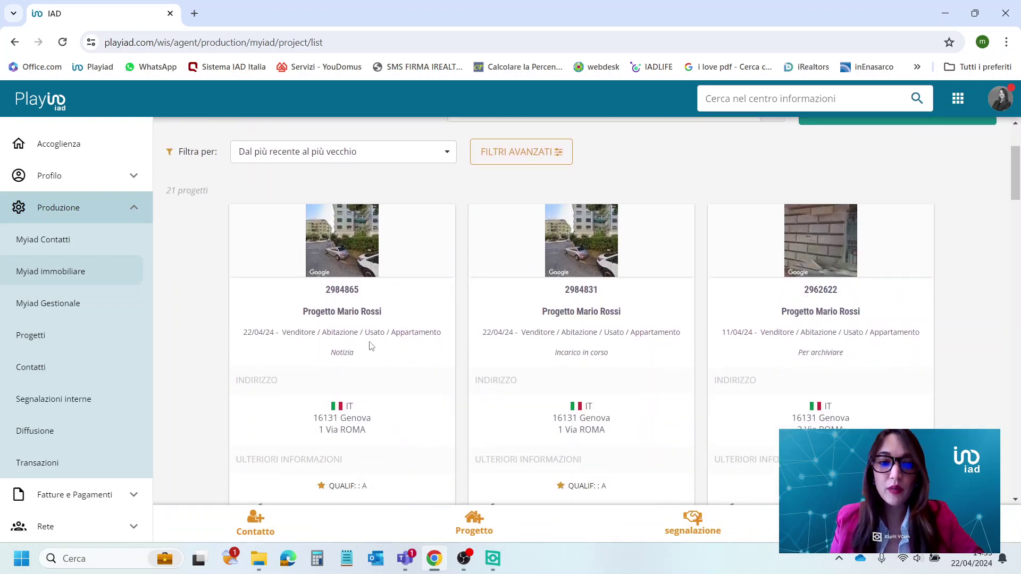
{"action": "left_click", "coordinate": [346, 313]}
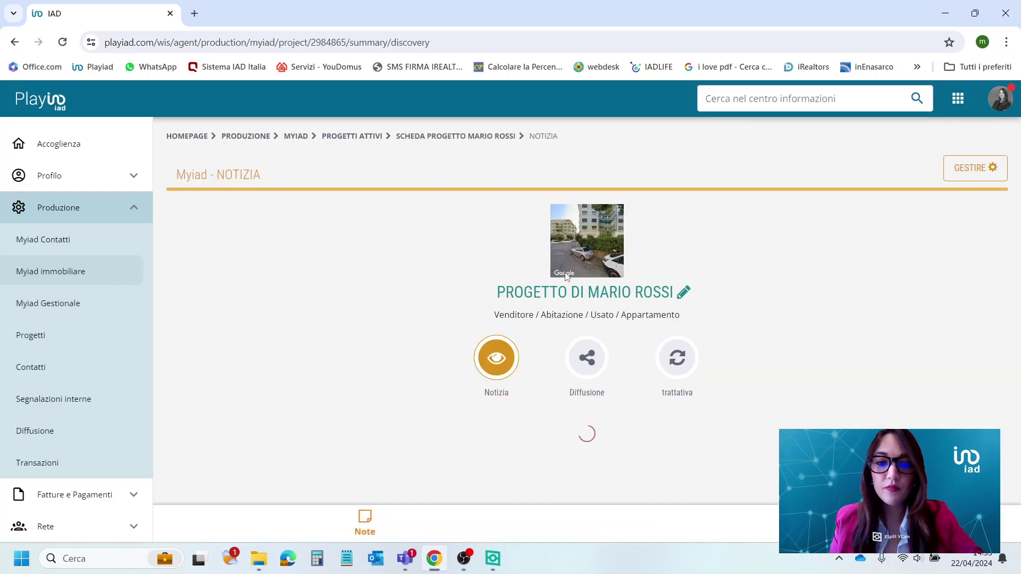
{"action": "scroll", "coordinate": [628, 282], "scroll_direction": "down", "scroll_amount": 1}
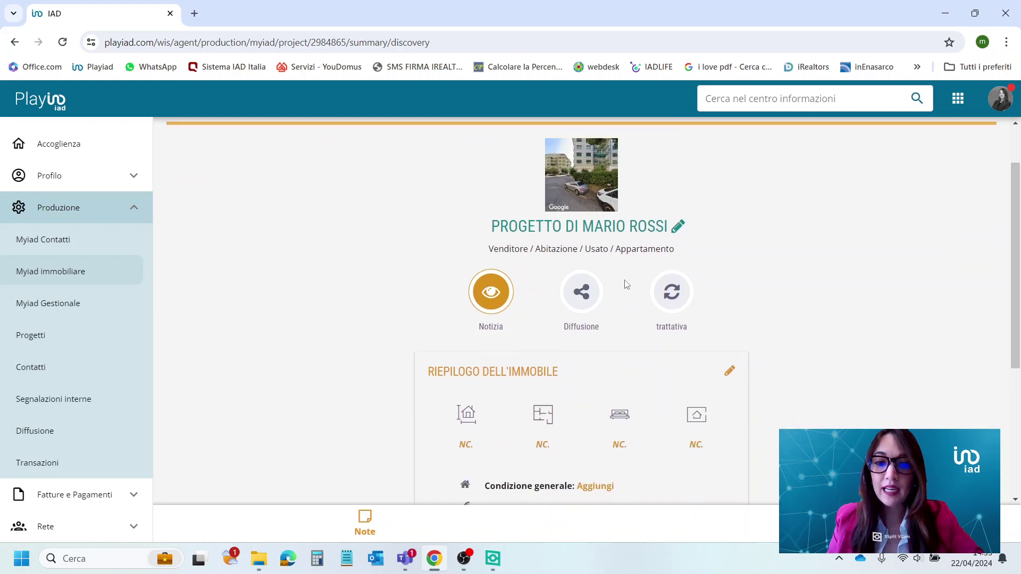
{"action": "left_click", "coordinate": [587, 294]}
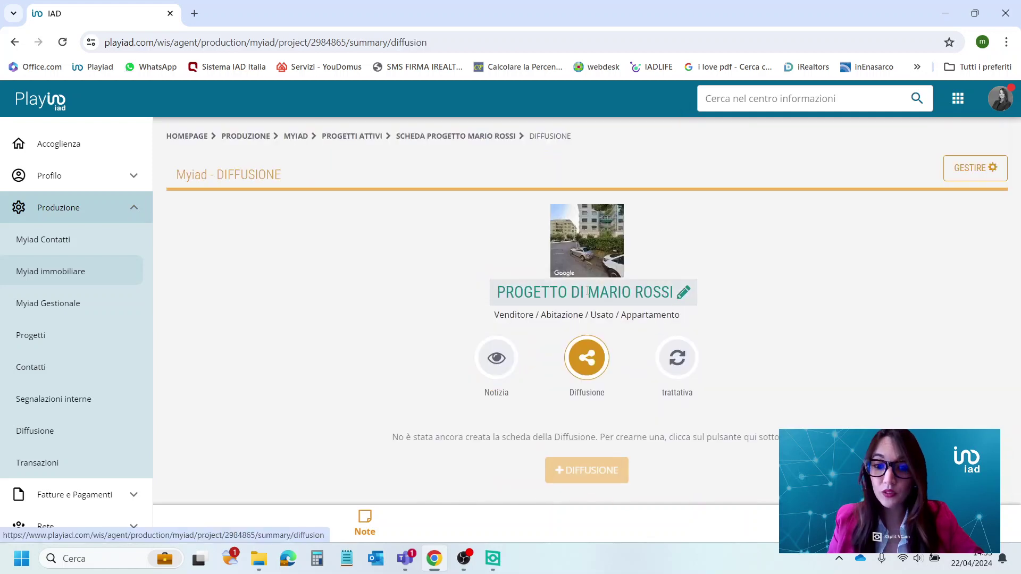
{"action": "left_click", "coordinate": [579, 472]}
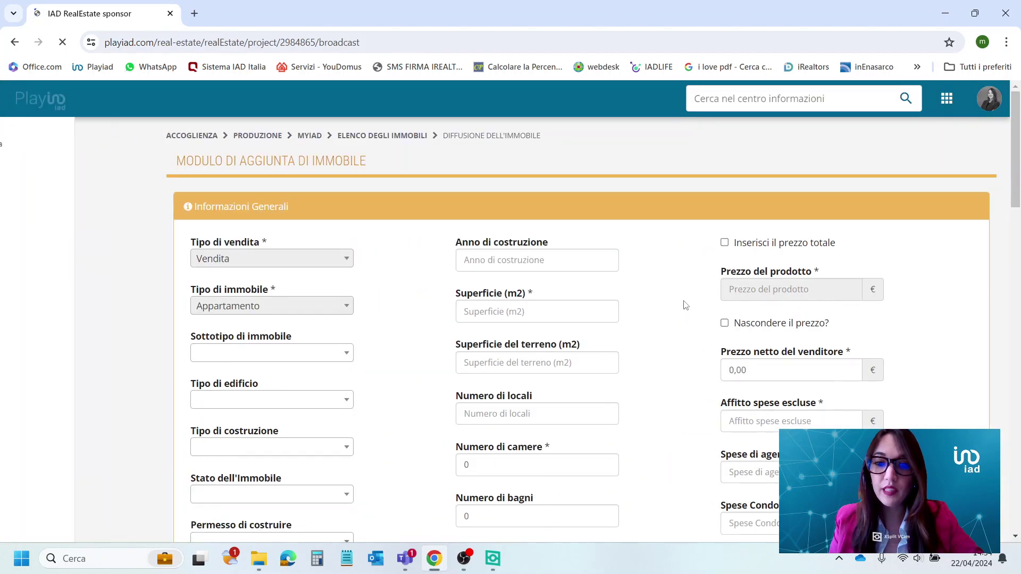
Enable entering the total price and set the Prezzo del prodotto to 250000 €
{"action": "left_click", "coordinate": [726, 244]}
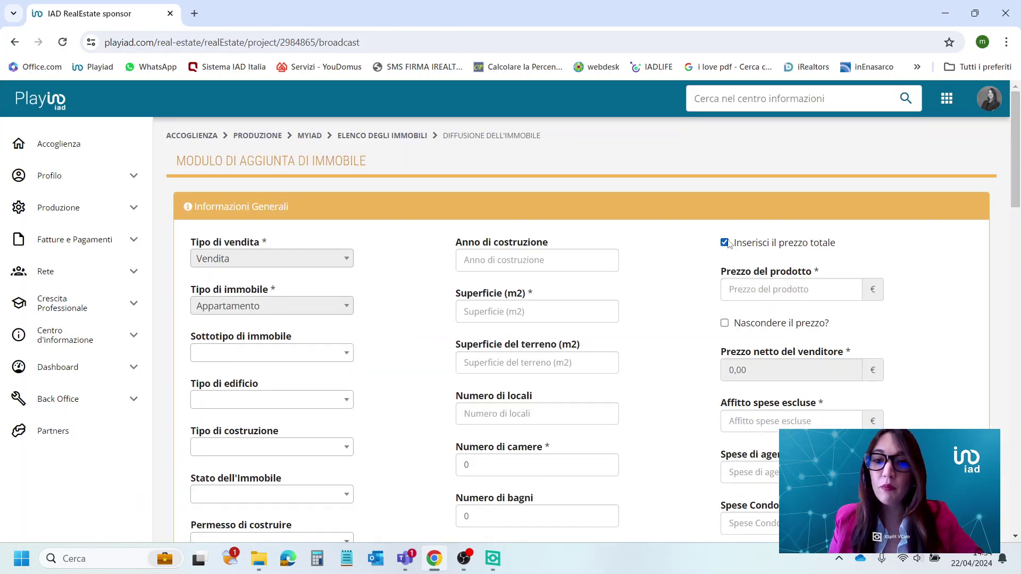
{"action": "left_click", "coordinate": [745, 295]}
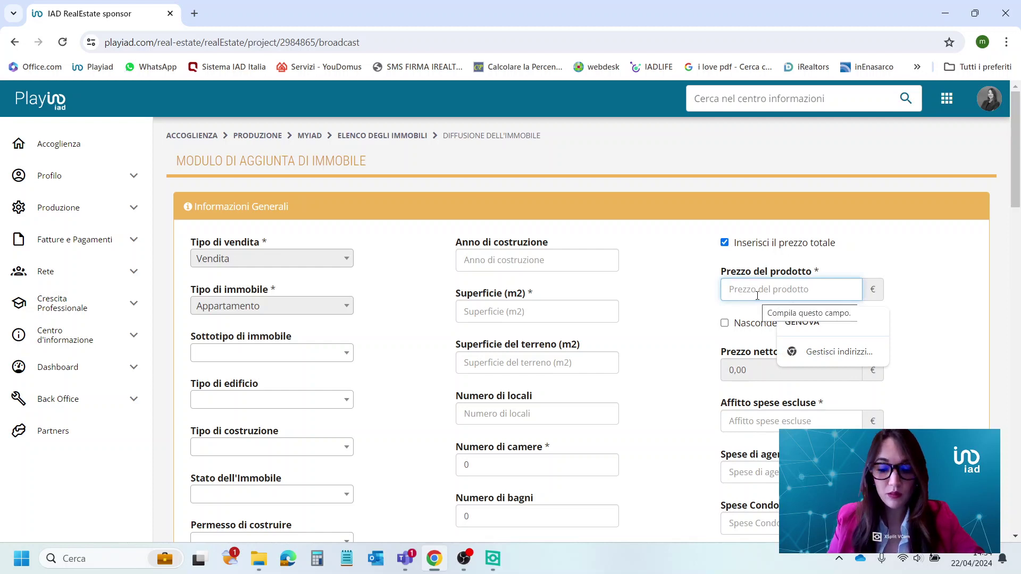
{"action": "type", "text": "250000"}
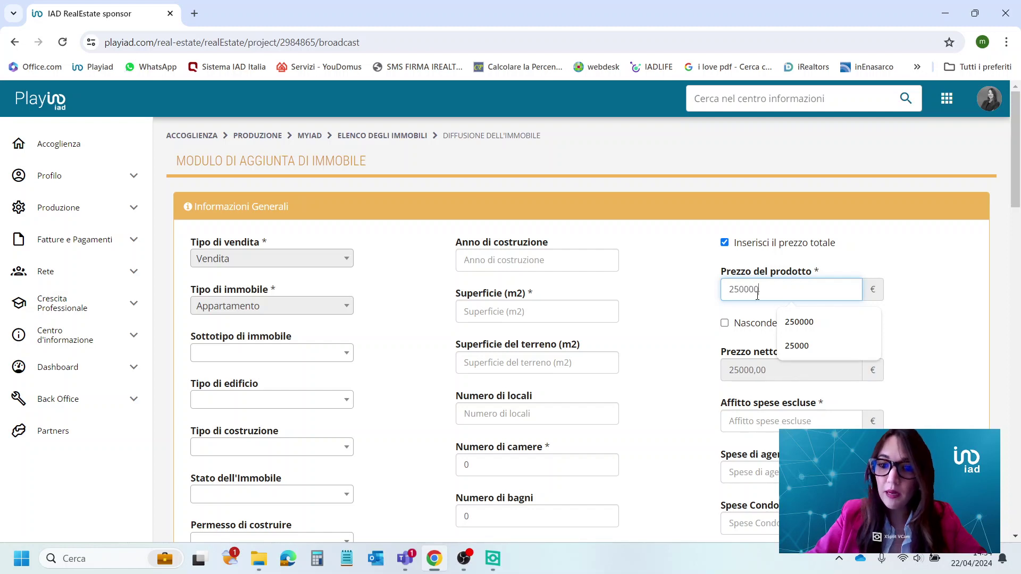
{"action": "scroll", "coordinate": [782, 328], "scroll_direction": "down", "scroll_amount": 1}
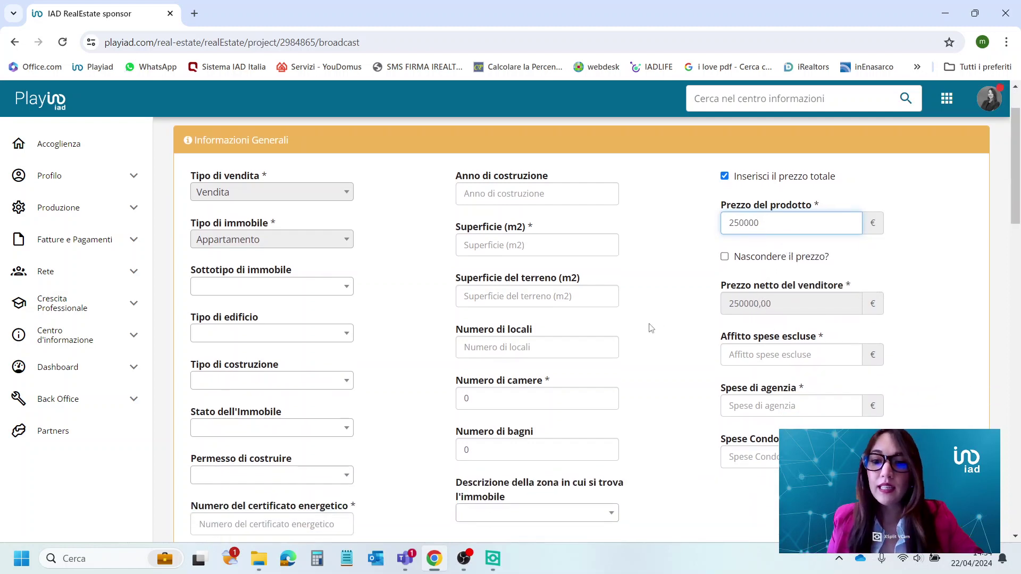
Set both Affitto spese escluse and Spese di agenzia to 0 €
{"action": "scroll", "coordinate": [652, 327], "scroll_direction": "up", "scroll_amount": 1}
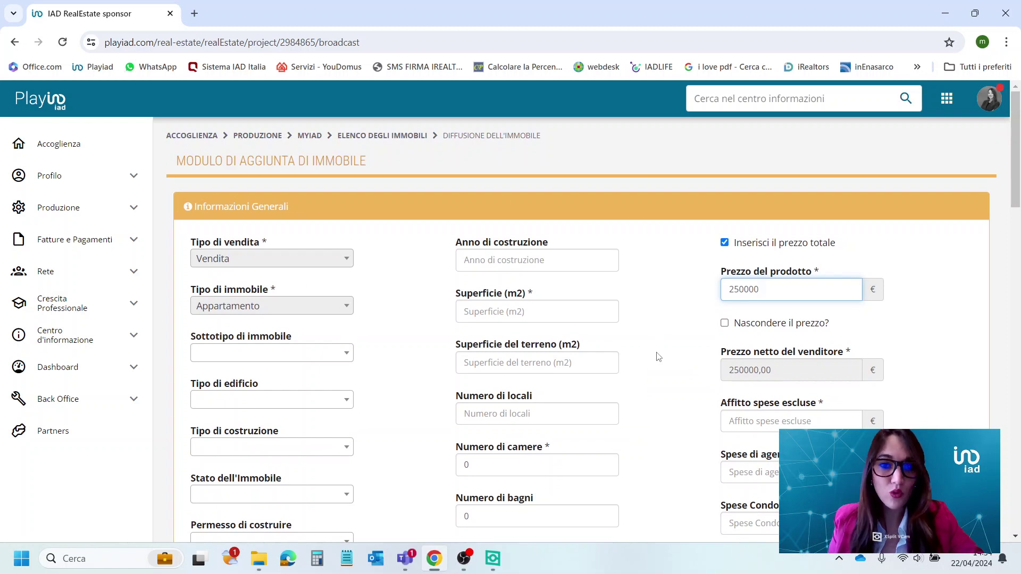
{"action": "scroll", "coordinate": [658, 356], "scroll_direction": "down", "scroll_amount": 1}
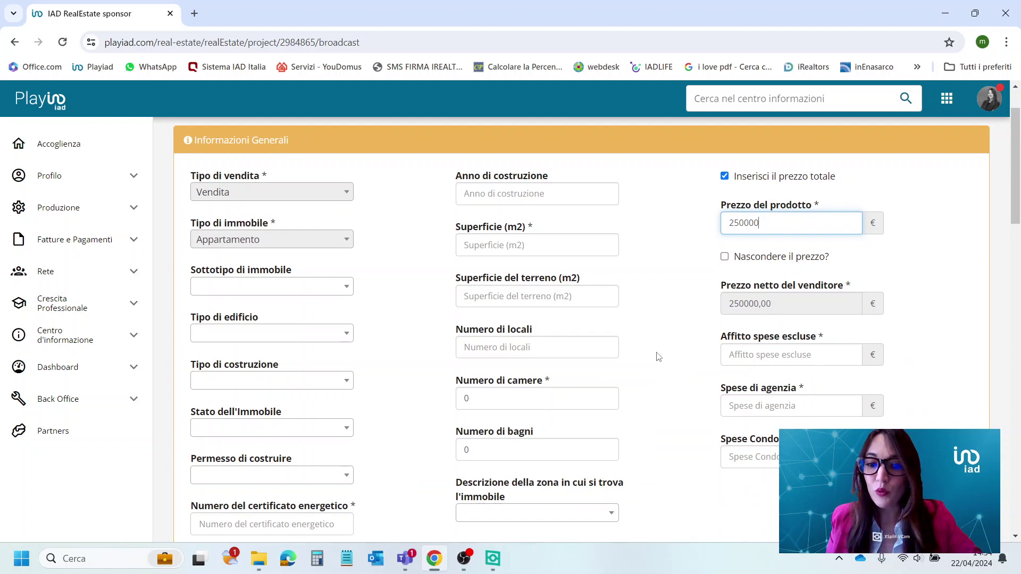
{"action": "left_click", "coordinate": [742, 358]}
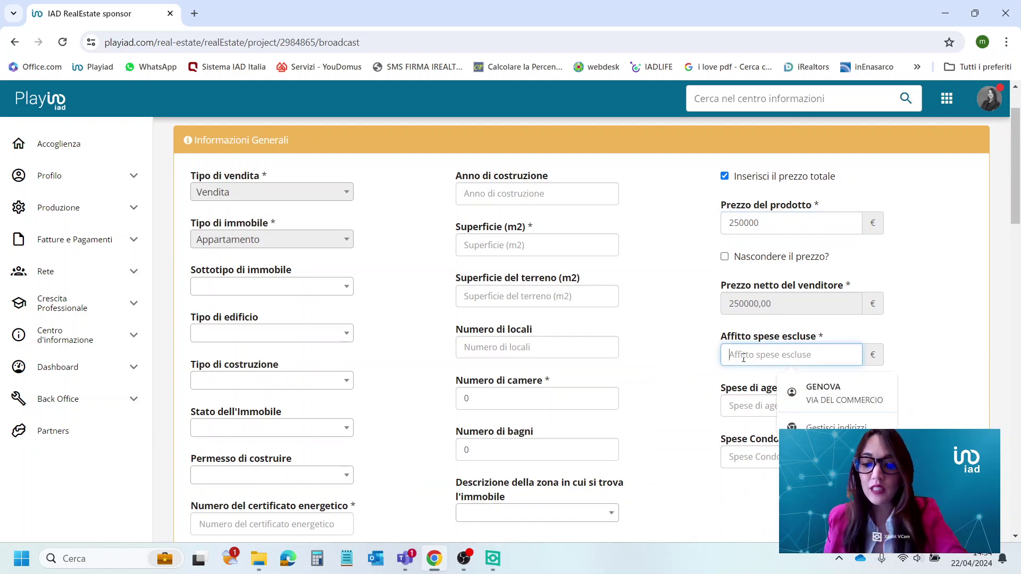
{"action": "type", "text": "0"}
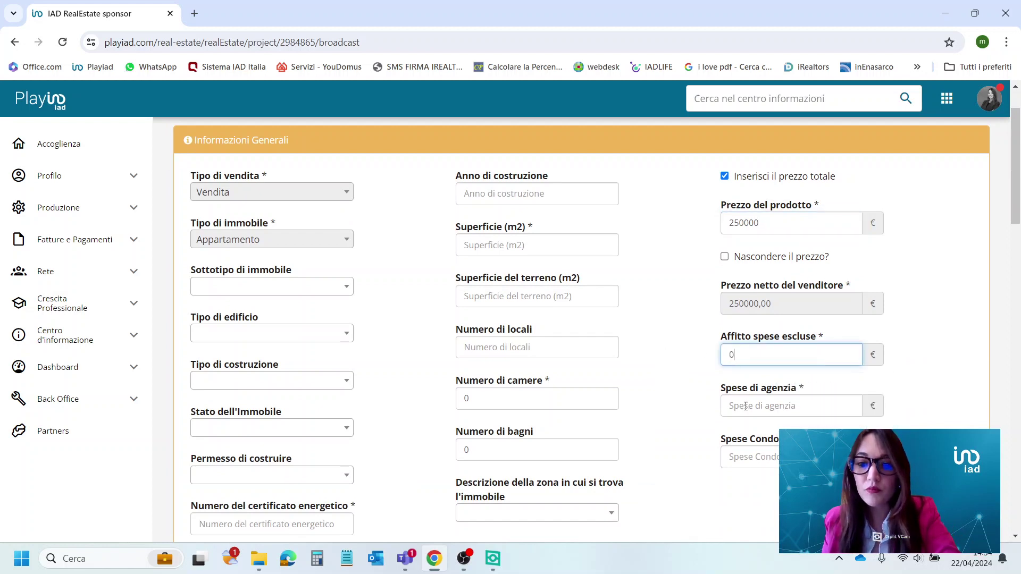
{"action": "left_click", "coordinate": [746, 407]}
{"action": "type", "text": "0"}
Set the property's Superficie to 1 m2 and its Numero di camere to 1
{"action": "scroll", "coordinate": [627, 367], "scroll_direction": "up", "scroll_amount": 2}
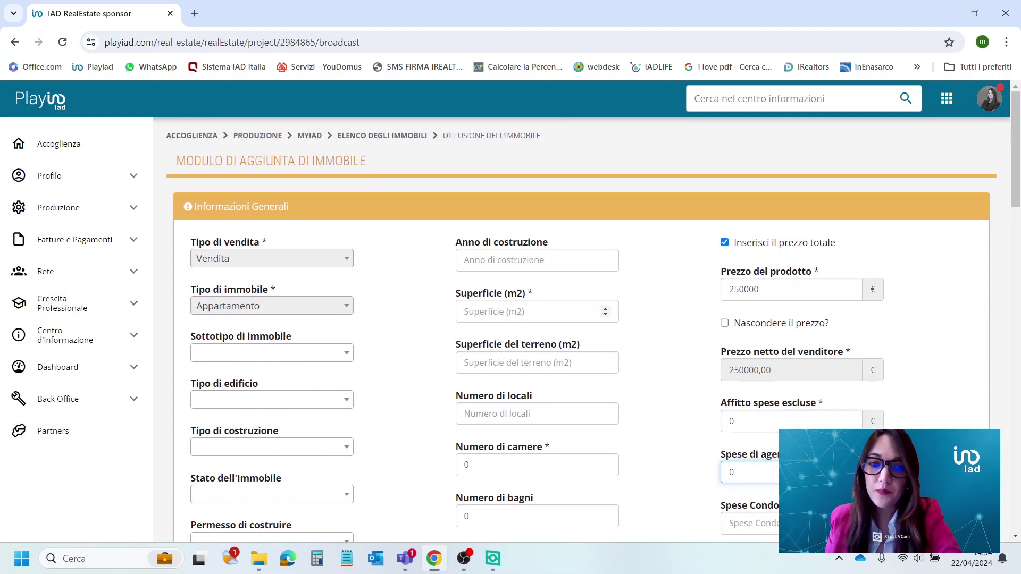
{"action": "left_click", "coordinate": [612, 312]}
{"action": "type", "text": "1"}
{"action": "scroll", "coordinate": [380, 367], "scroll_direction": "down", "scroll_amount": 1}
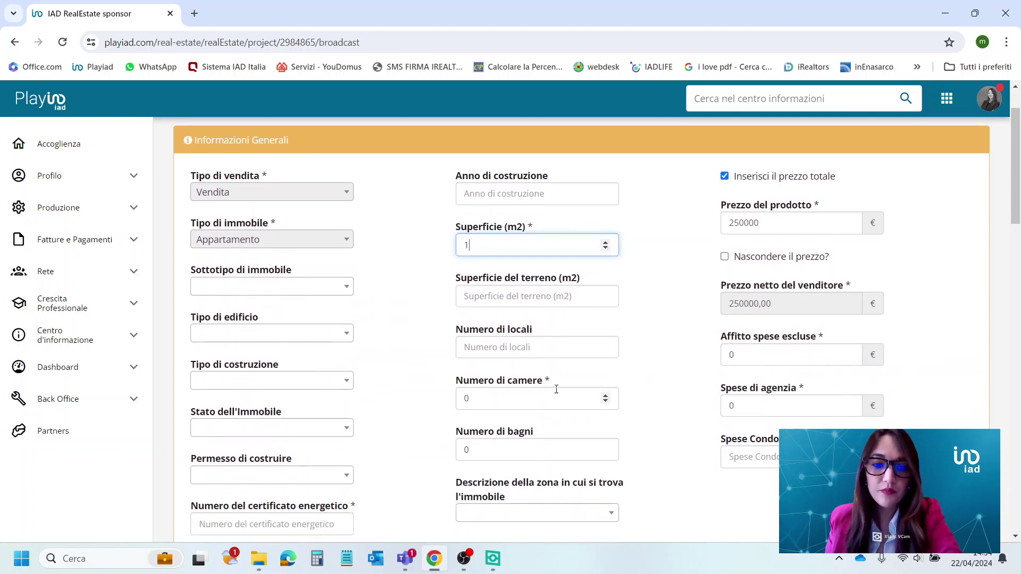
{"action": "left_click", "coordinate": [602, 395]}
Enter 12345 as the energy certificate number and set the APE index to Classe A+ with a consumption of 1
{"action": "scroll", "coordinate": [358, 378], "scroll_direction": "down", "scroll_amount": 3}
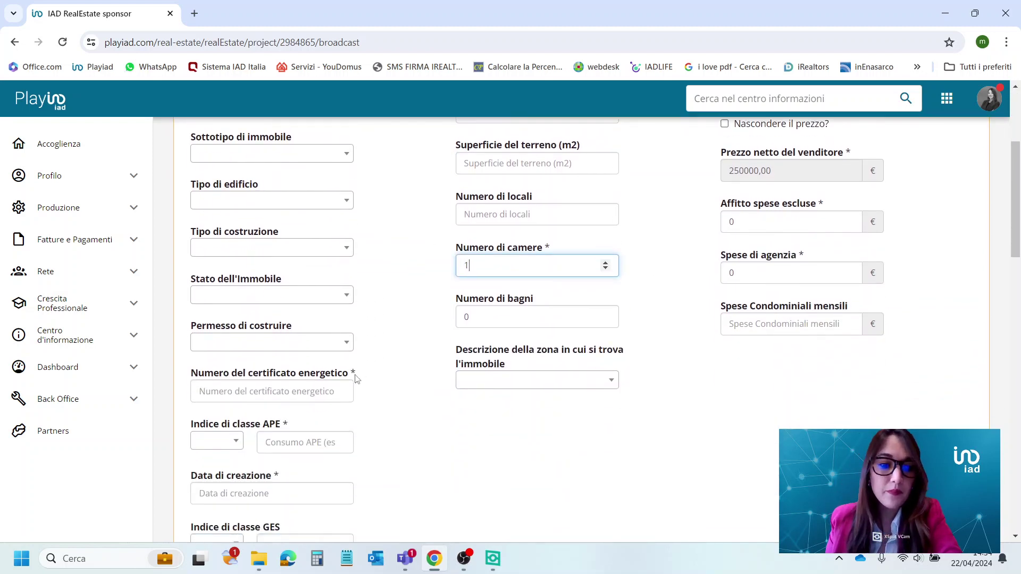
{"action": "left_click", "coordinate": [292, 326]}
{"action": "type", "text": "12345"}
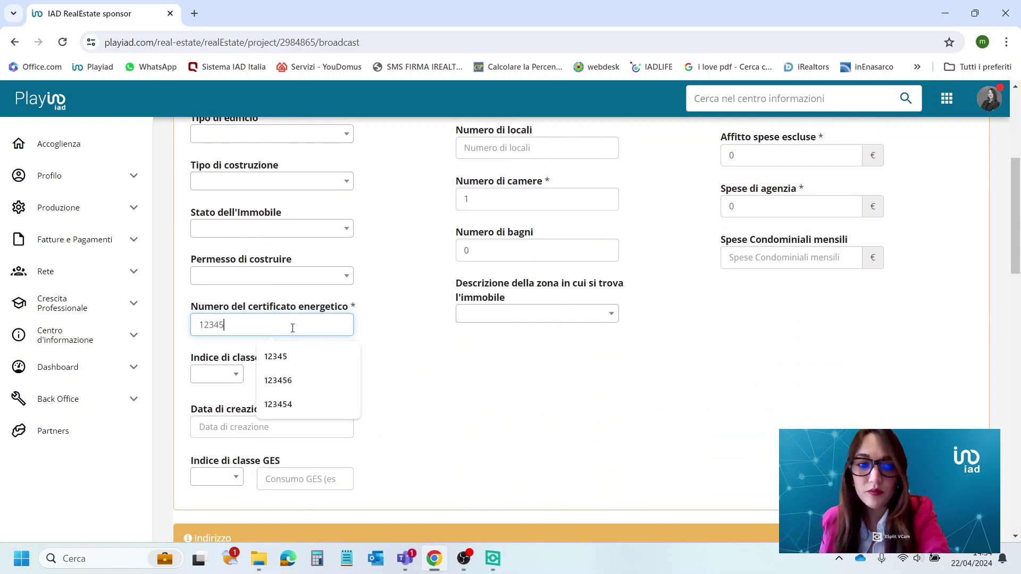
{"action": "scroll", "coordinate": [293, 328], "scroll_direction": "down", "scroll_amount": 1}
{"action": "left_click", "coordinate": [235, 309]}
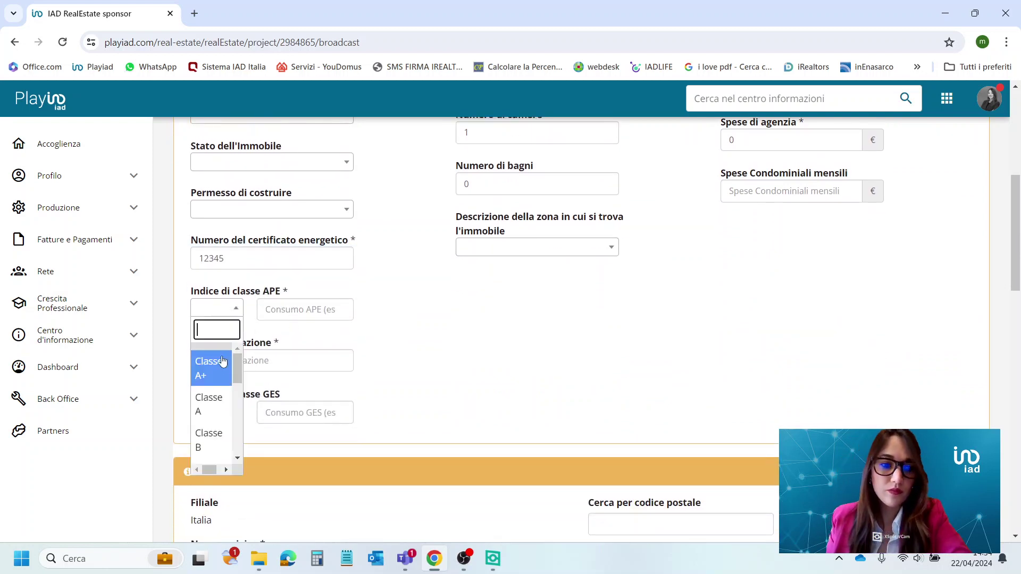
{"action": "left_click", "coordinate": [208, 366]}
{"action": "left_click", "coordinate": [340, 306]}
Set the energy certificate's Data di creazione to 22 April 2024
{"action": "scroll", "coordinate": [274, 308], "scroll_direction": "down", "scroll_amount": 1}
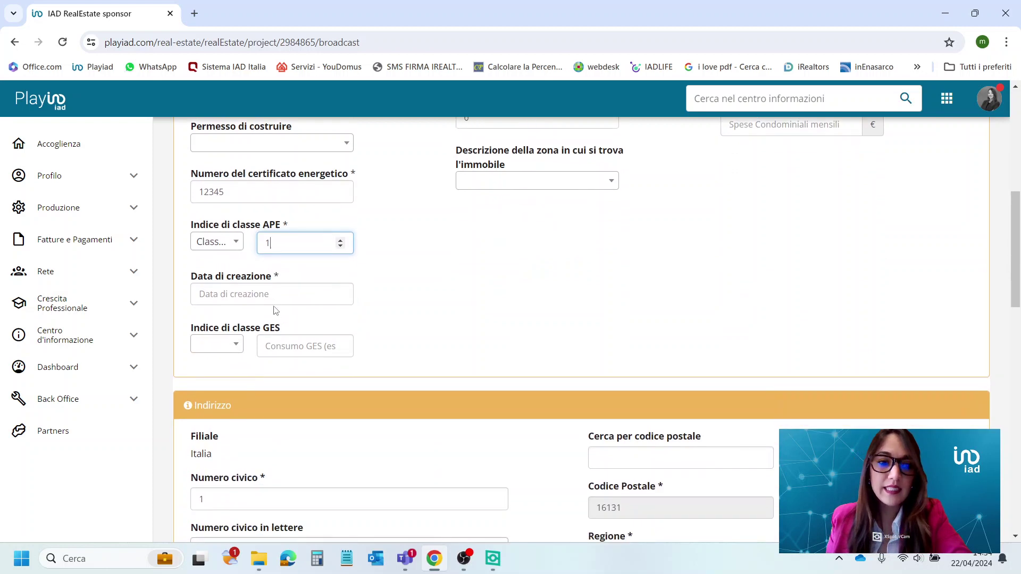
{"action": "left_click", "coordinate": [275, 299]}
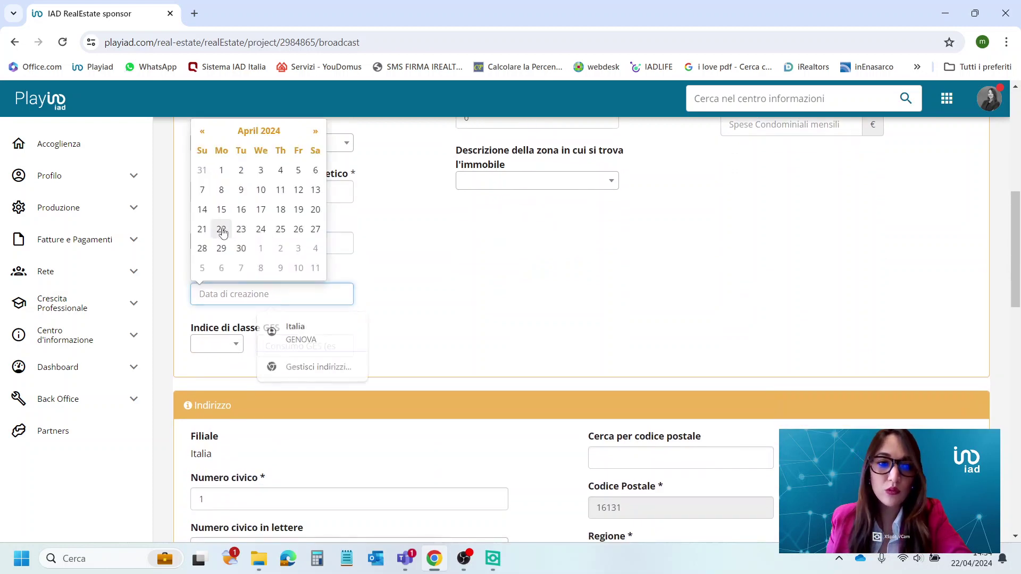
{"action": "left_click", "coordinate": [221, 229]}
Review the address, additional information and listing sections of the property form, and save it
{"action": "scroll", "coordinate": [553, 272], "scroll_direction": "down", "scroll_amount": 2}
{"action": "scroll", "coordinate": [553, 273], "scroll_direction": "down", "scroll_amount": 2}
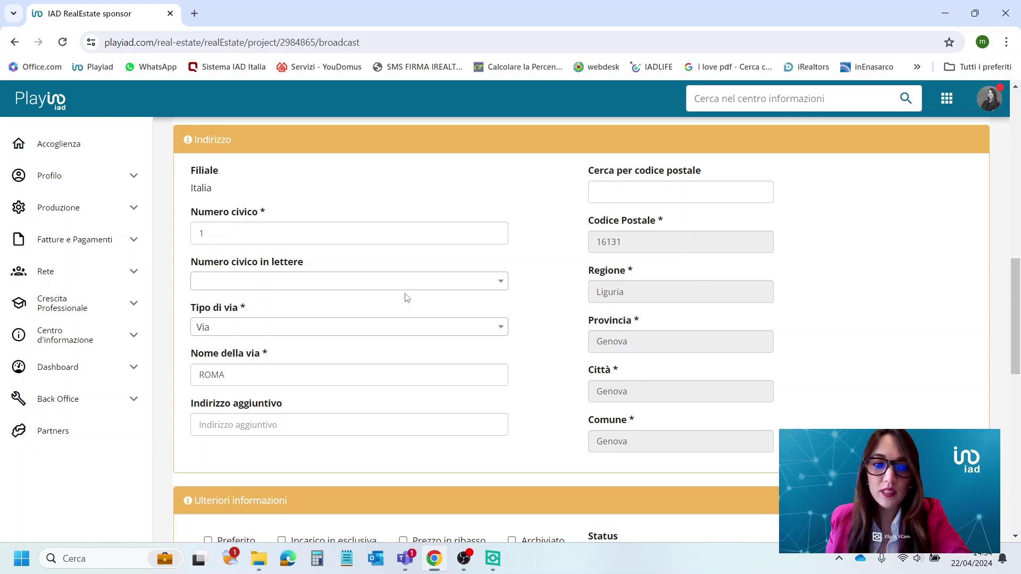
{"action": "scroll", "coordinate": [641, 332], "scroll_direction": "down", "scroll_amount": 3}
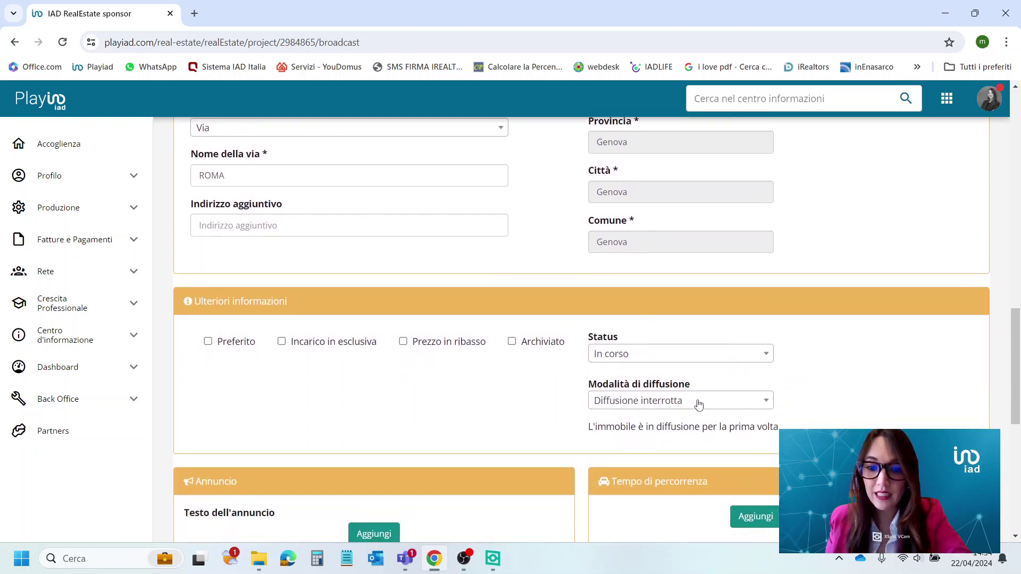
{"action": "scroll", "coordinate": [633, 379], "scroll_direction": "down", "scroll_amount": 1}
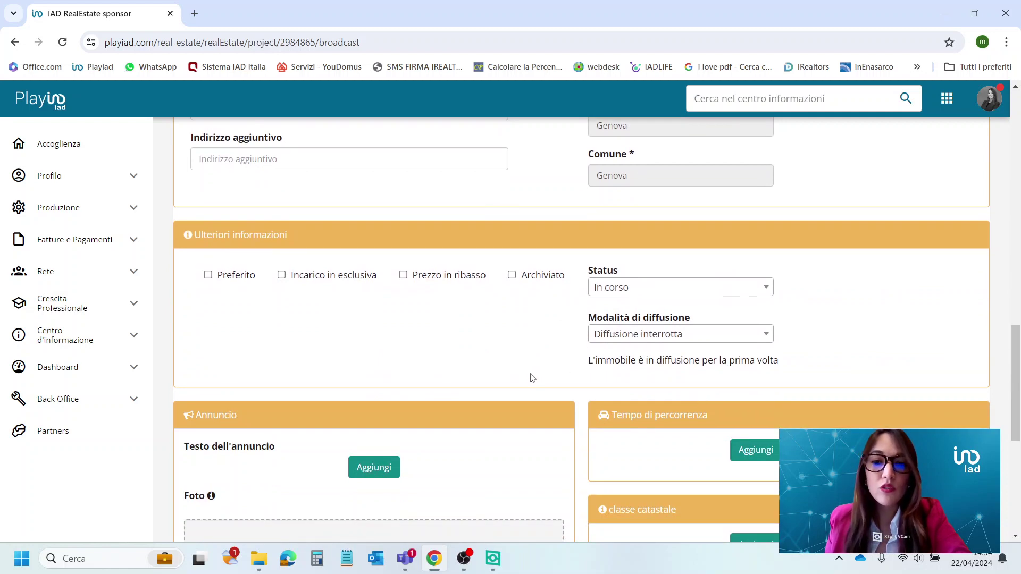
{"action": "scroll", "coordinate": [532, 378], "scroll_direction": "down", "scroll_amount": 2}
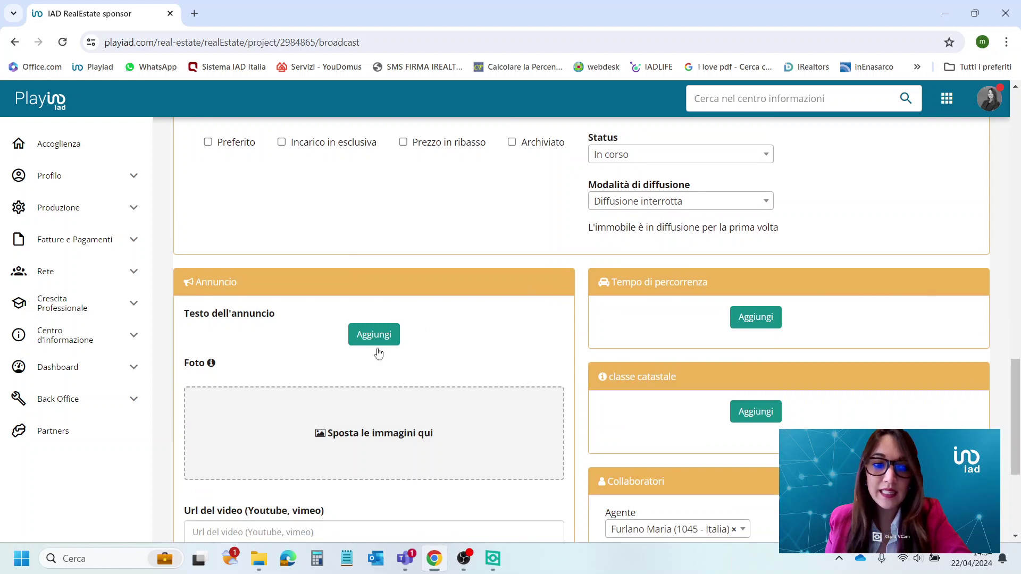
{"action": "scroll", "coordinate": [567, 314], "scroll_direction": "down", "scroll_amount": 3}
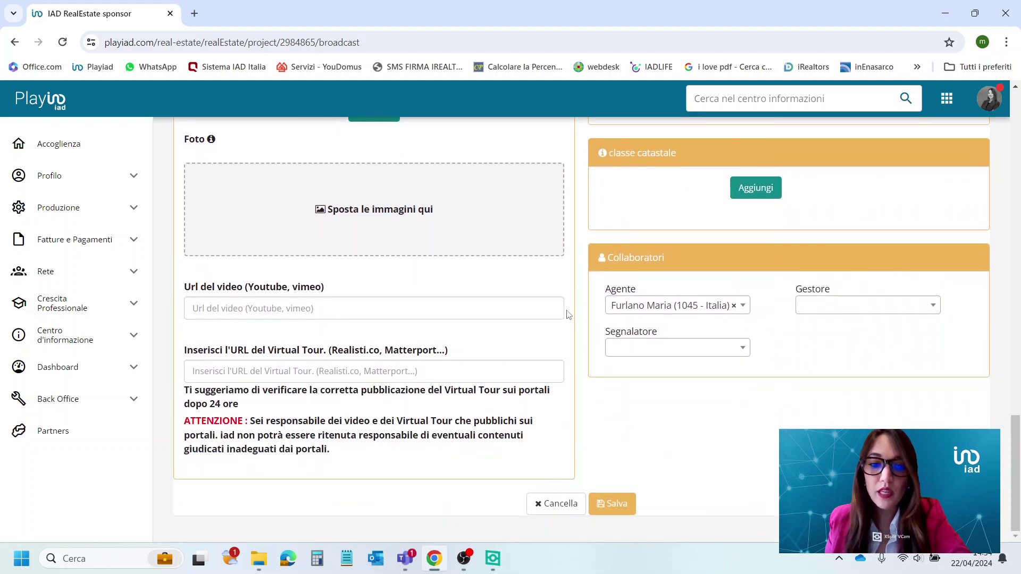
{"action": "left_click", "coordinate": [614, 503]}
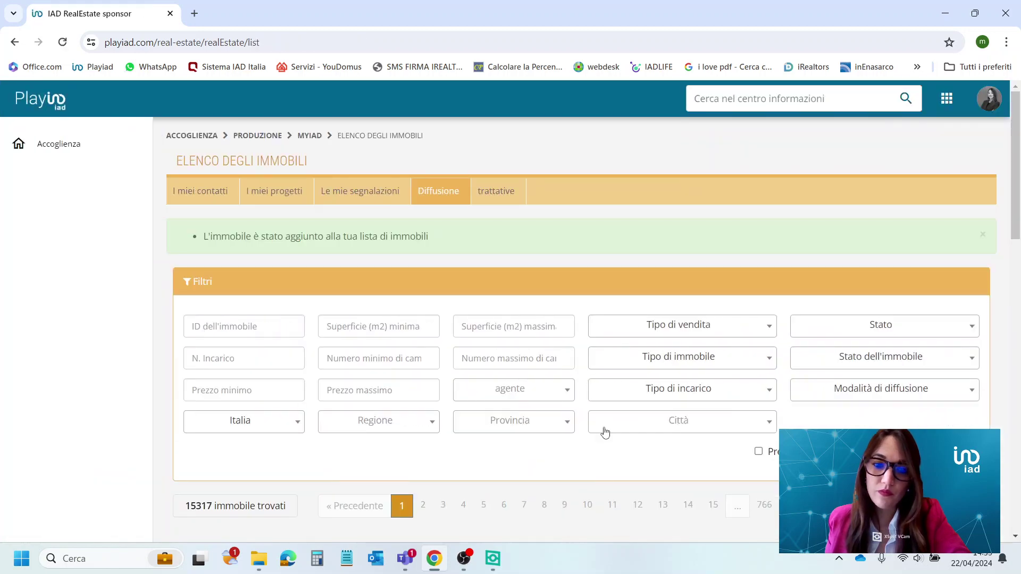
Find the newly added apartment in the Diffusione list and highlight its Incarico number
{"action": "scroll", "coordinate": [605, 430], "scroll_direction": "down", "scroll_amount": 3}
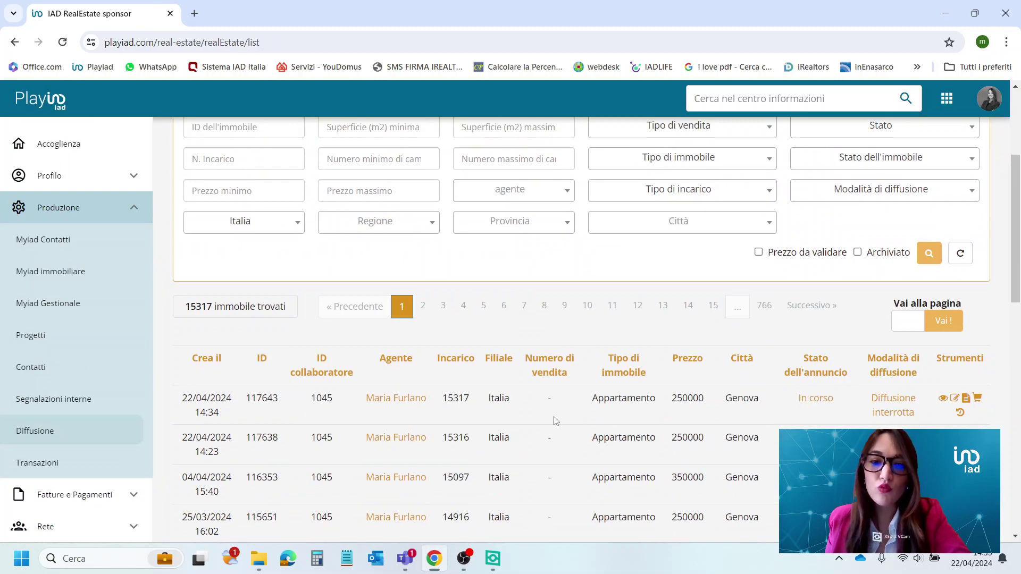
{"action": "scroll", "coordinate": [556, 421], "scroll_direction": "up", "scroll_amount": 2}
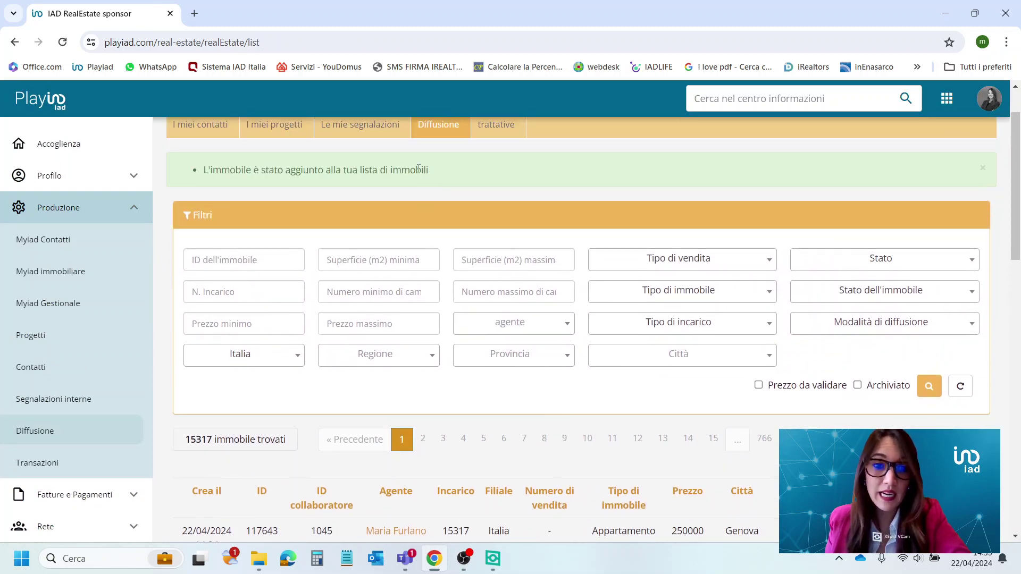
{"action": "scroll", "coordinate": [588, 429], "scroll_direction": "down", "scroll_amount": 3}
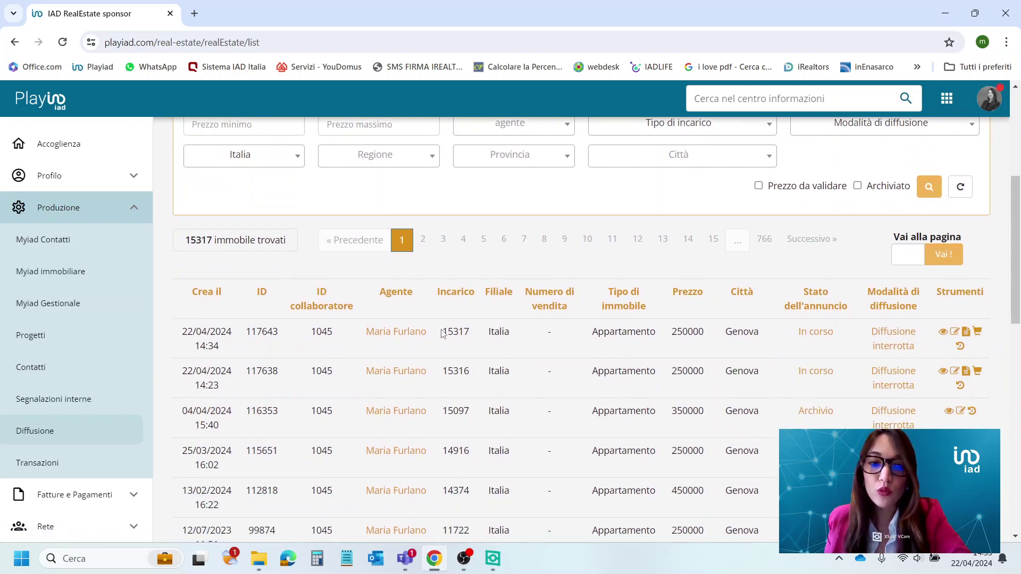
{"action": "left_click_drag", "start_coordinate": [442, 333], "coordinate": [478, 336]}
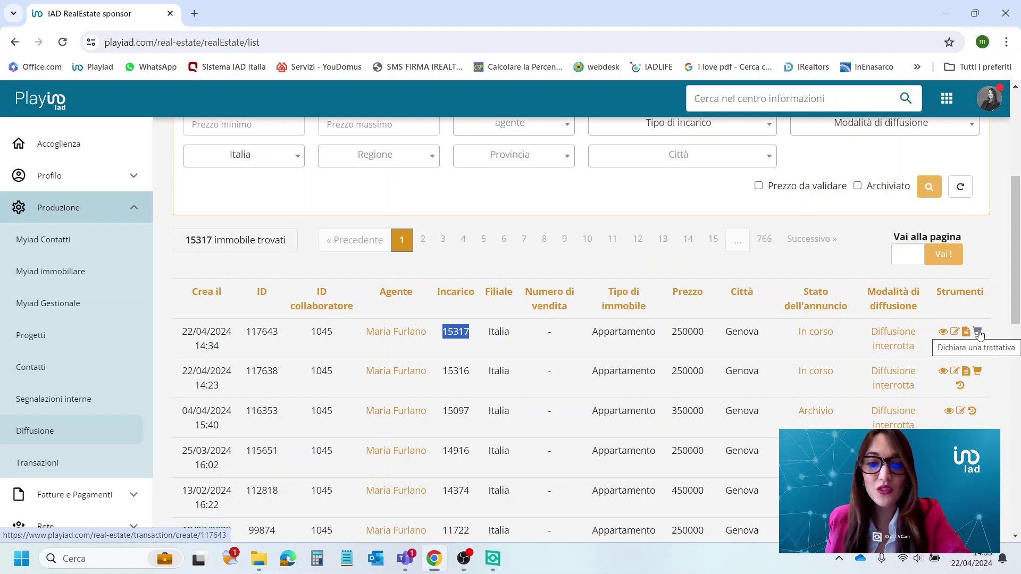
{"action": "left_click", "coordinate": [463, 559]}
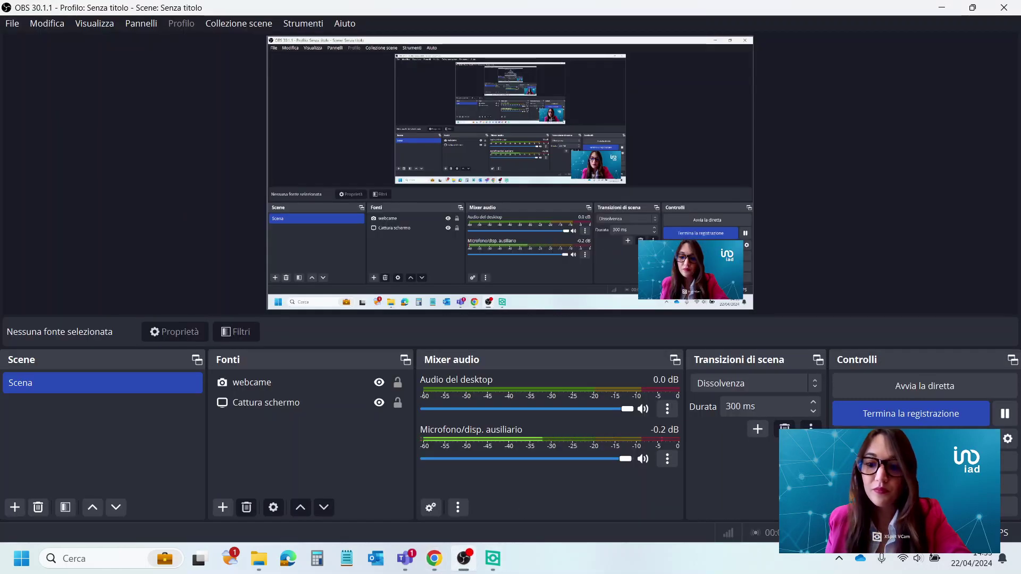